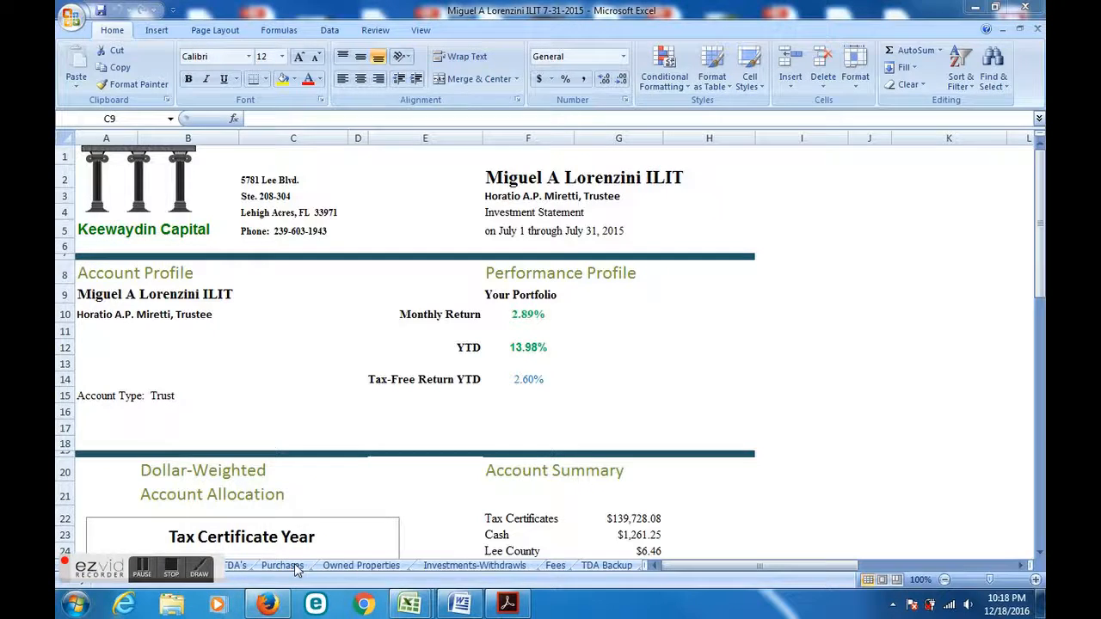
- Open the Purchases sheet and examine the PURCHASES headings, the certificate rows and the TDA's section
click(297, 569)
click(283, 566)
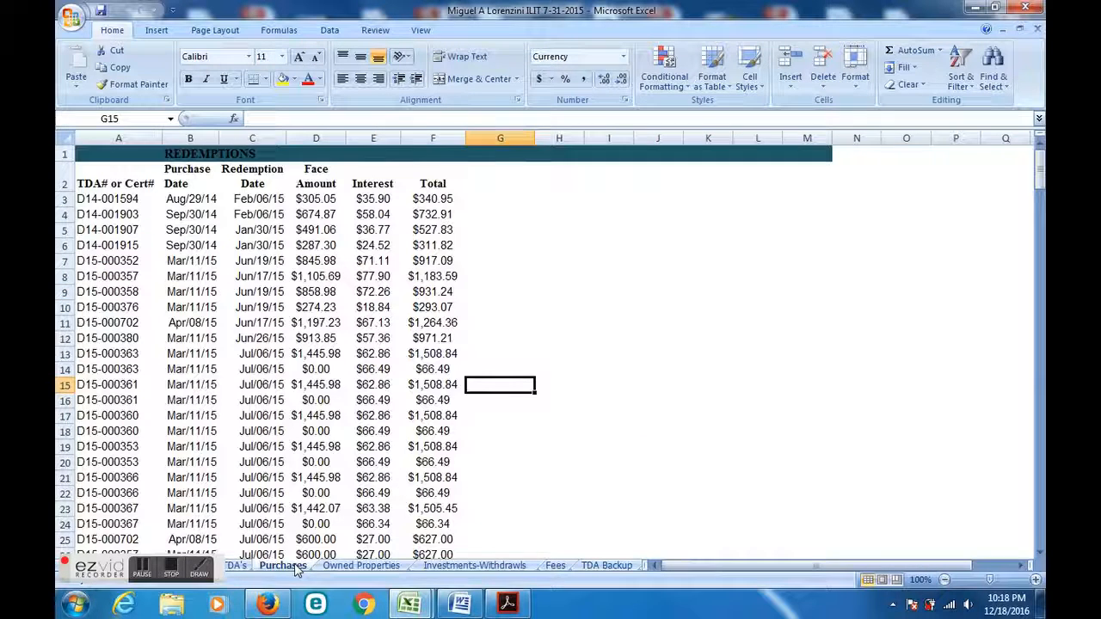
drag(1039, 175, 1040, 284)
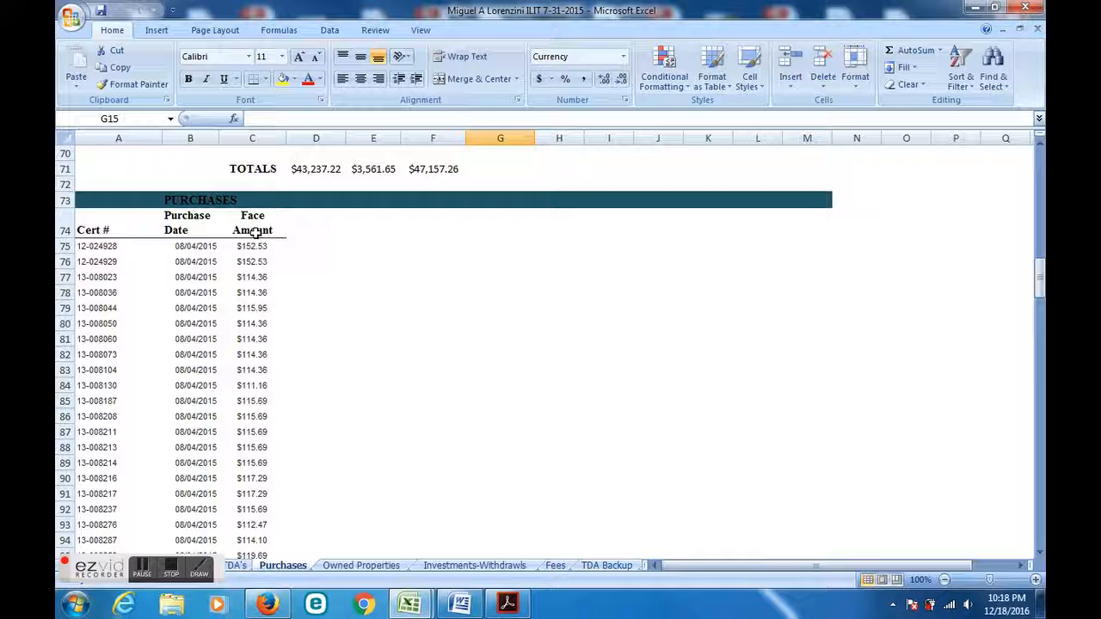
click(124, 222)
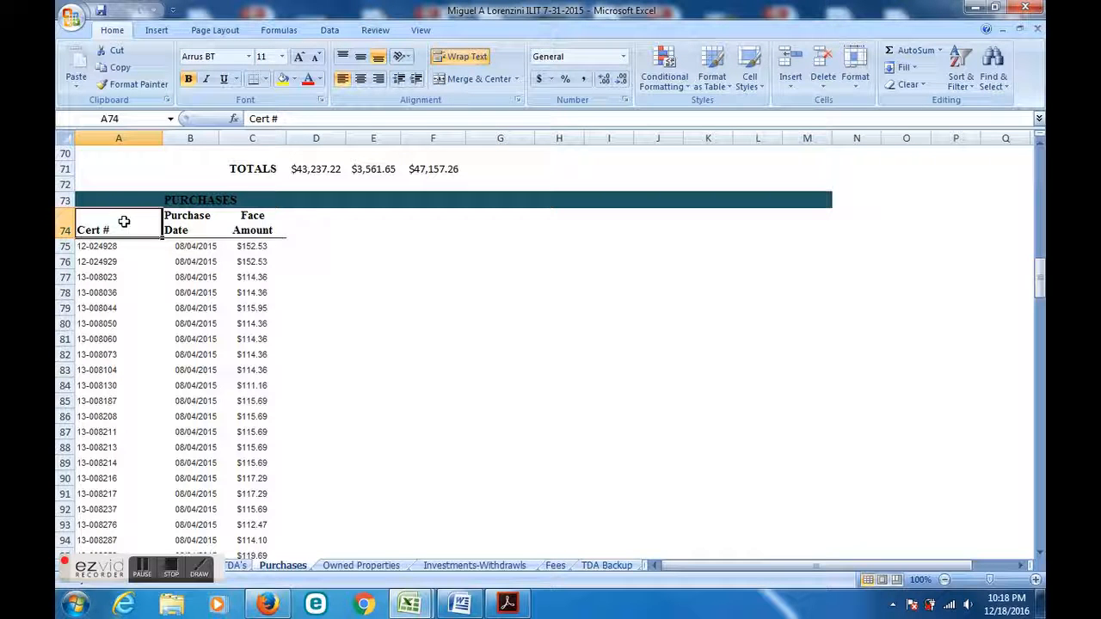
click(176, 202)
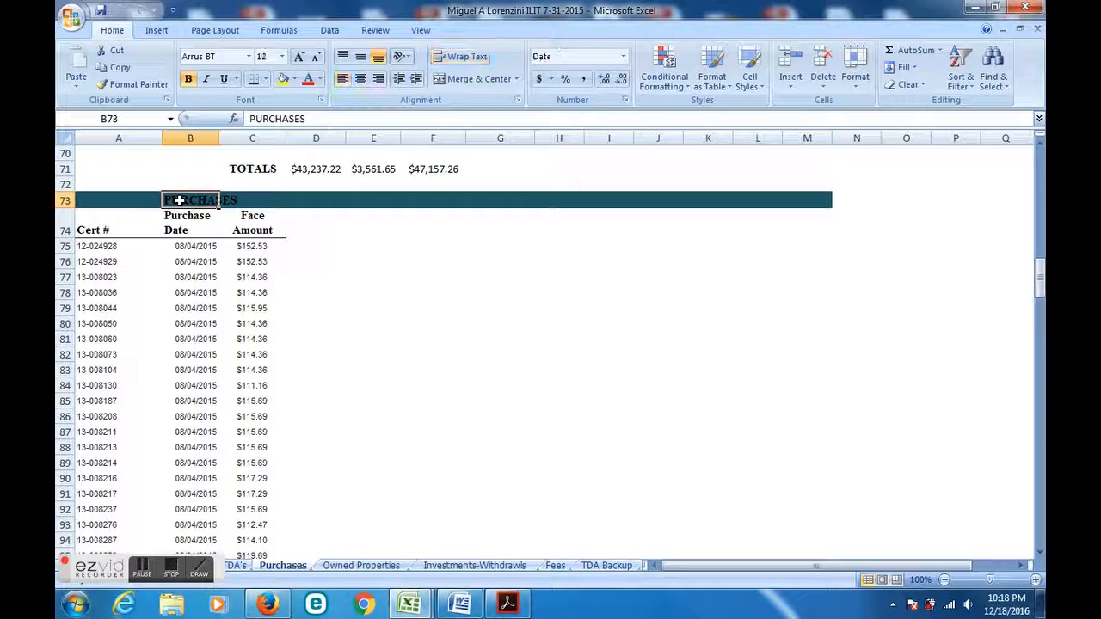
click(111, 246)
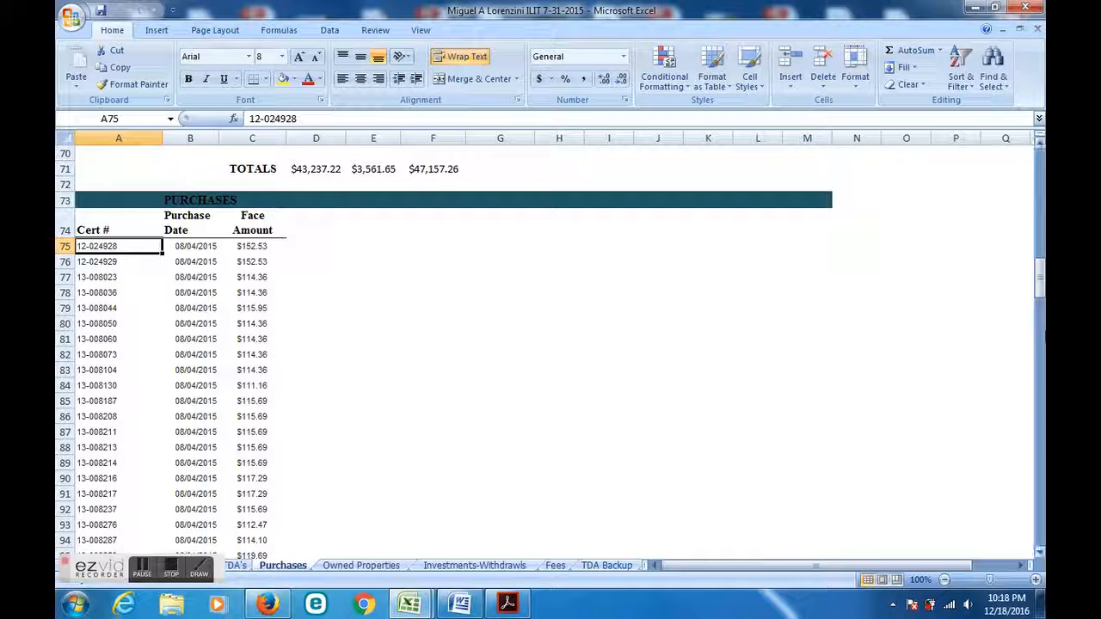
drag(1039, 284, 1038, 341)
click(82, 327)
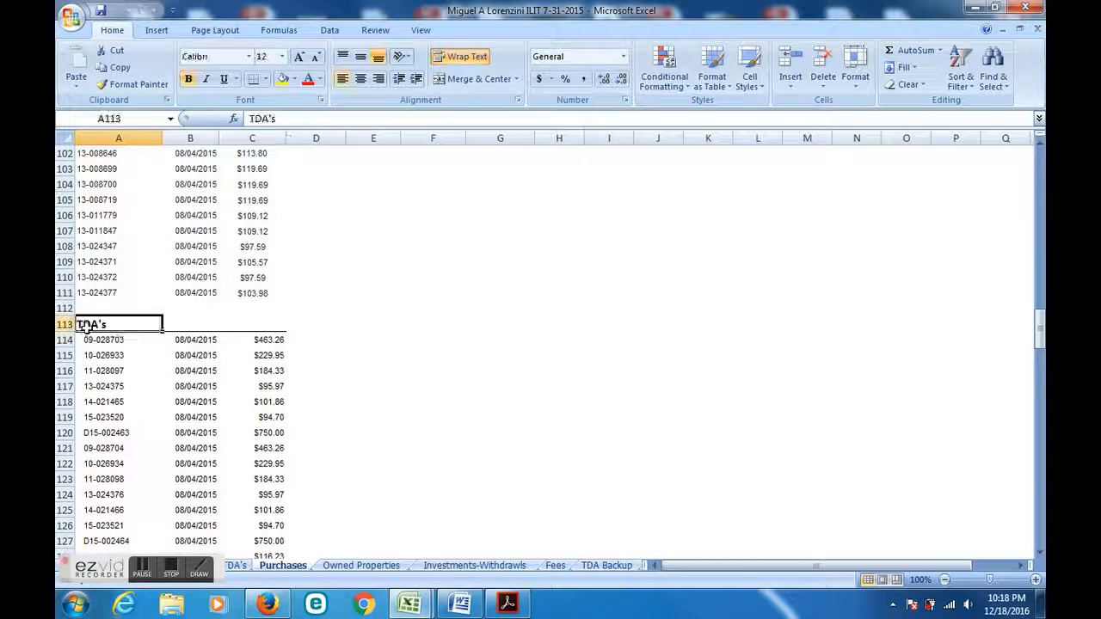
drag(1039, 337, 1039, 290)
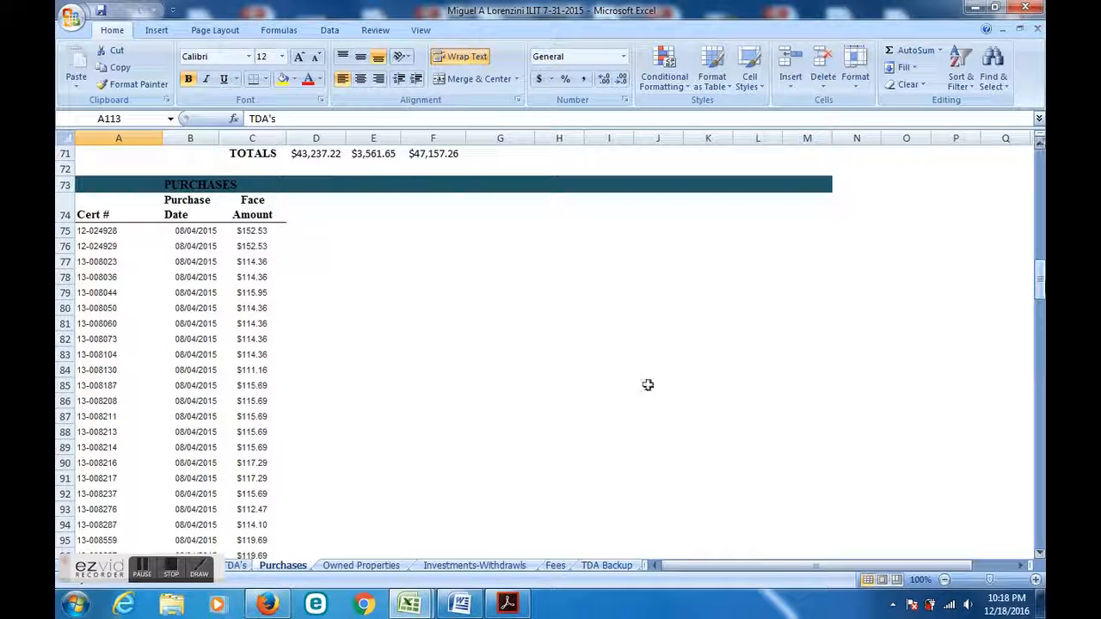
- Switch to Adobe Acrobat Reader and examine the item numbers in the tax collector receipt's Items Paid table
click(507, 604)
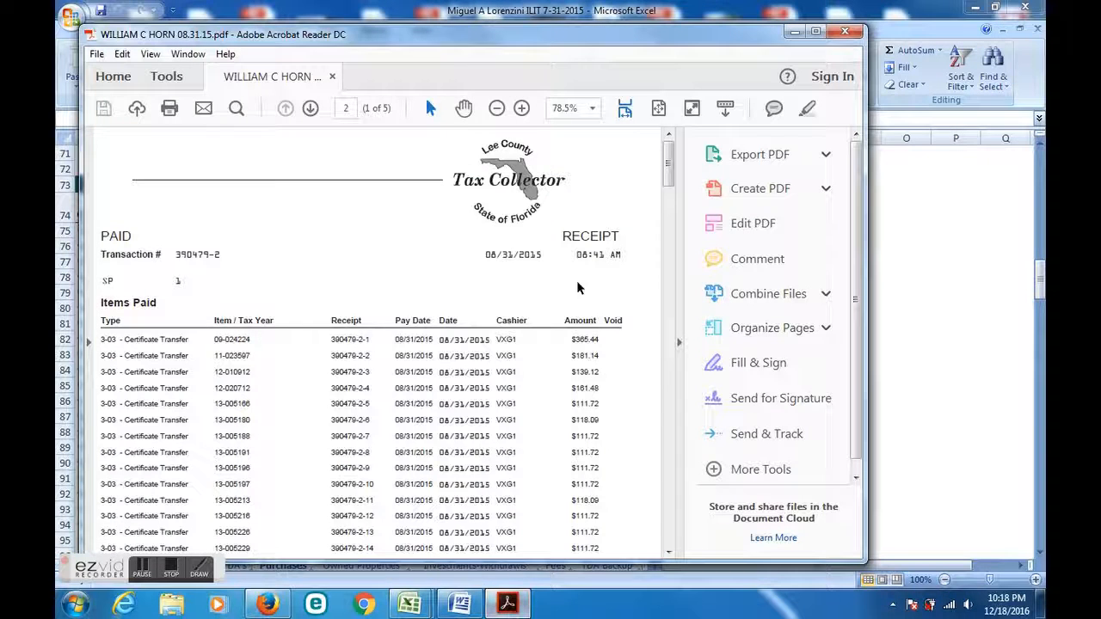
drag(672, 172, 672, 171)
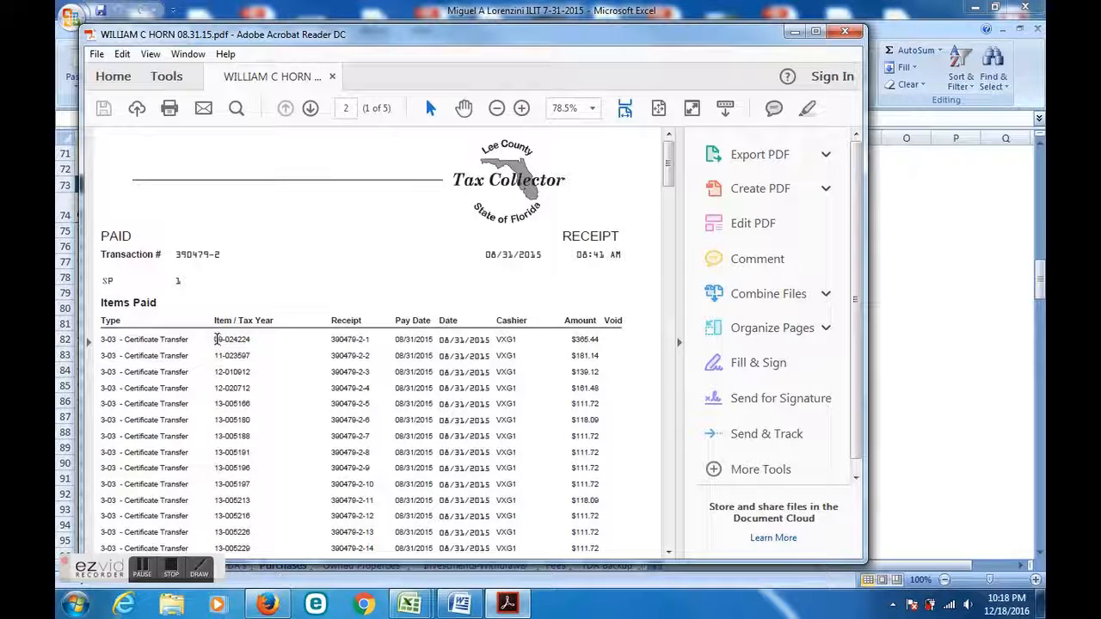
drag(216, 339, 250, 340)
click(251, 355)
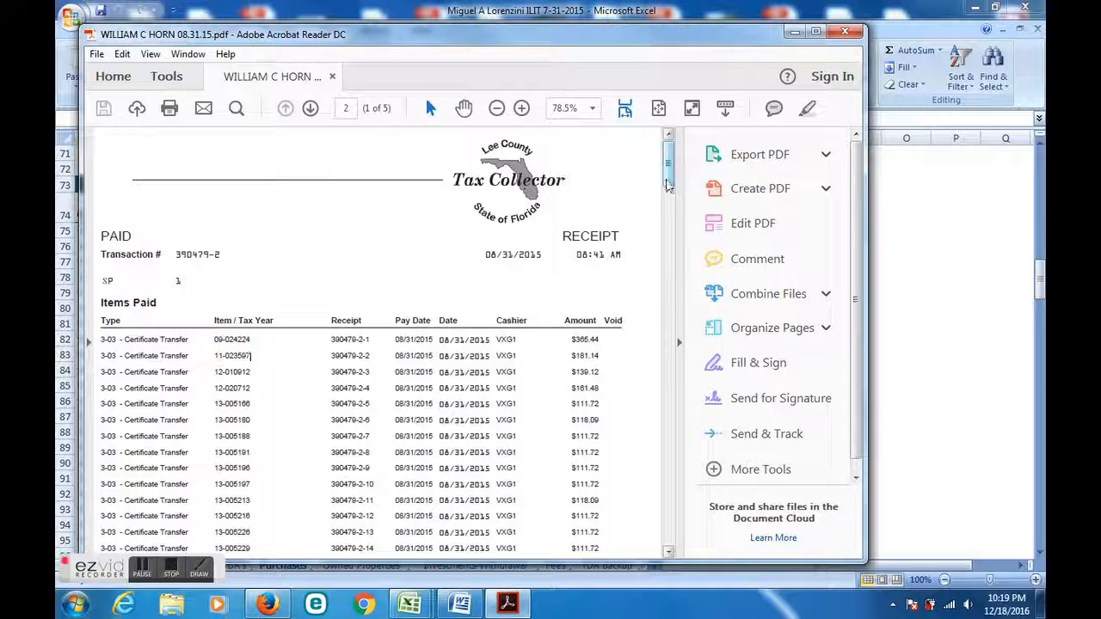
- Sign in to the Adobe ID account by entering the account password
click(832, 77)
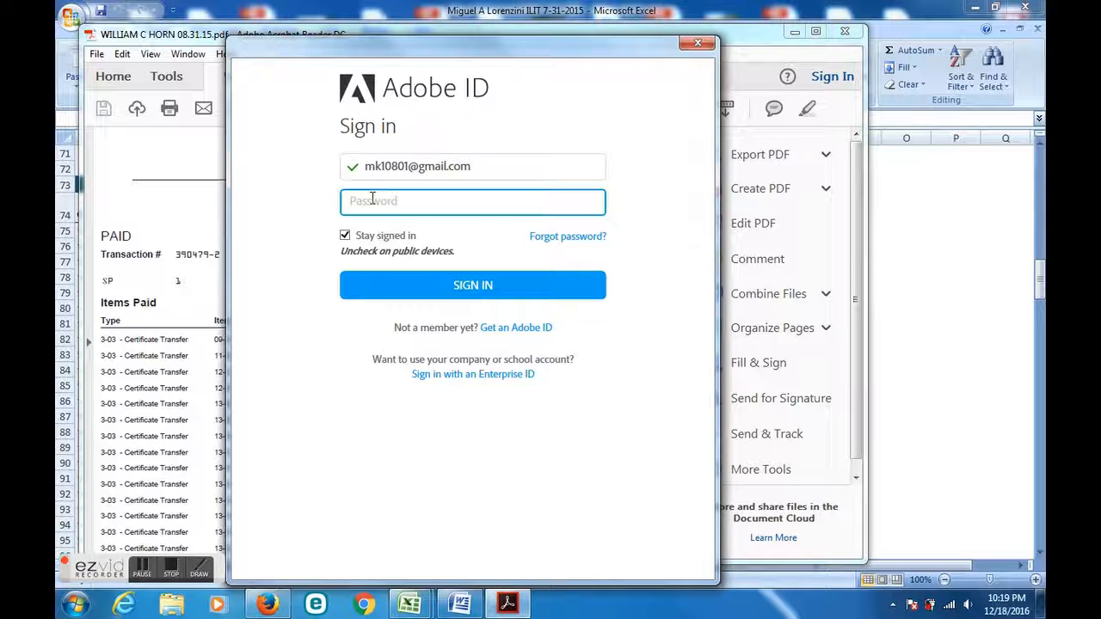
text(••••••••)
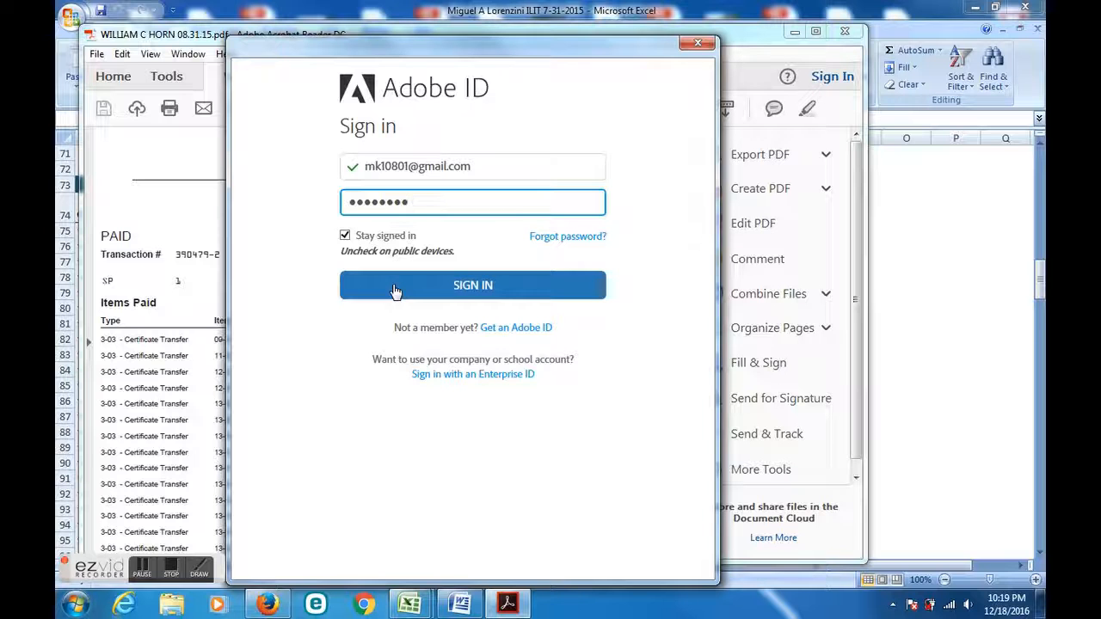
click(396, 289)
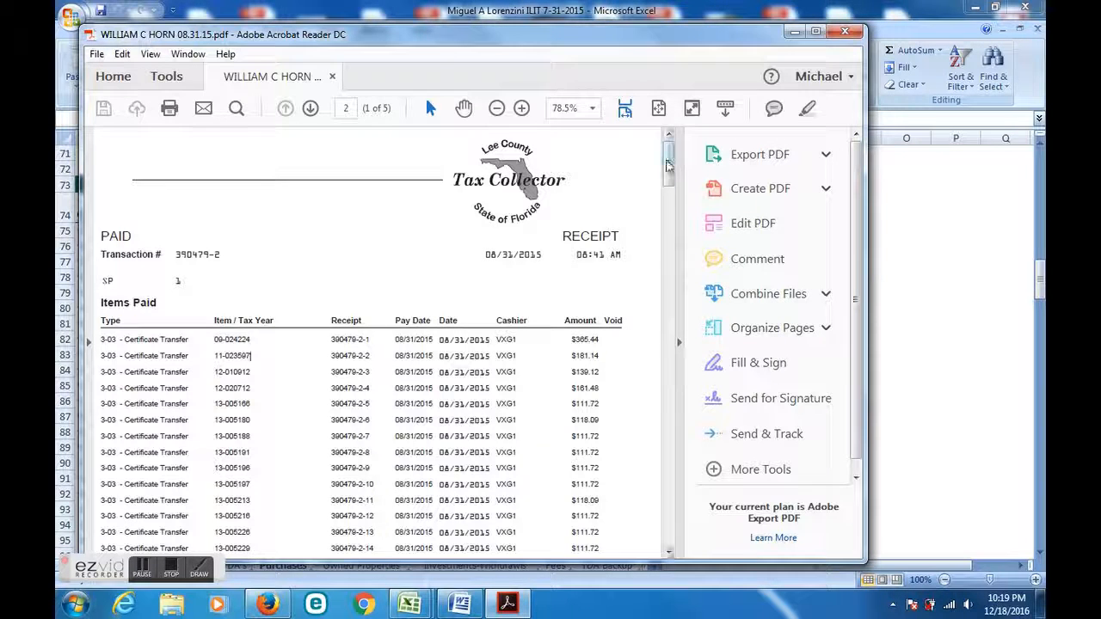
- Examine the Certificate Transfer entries in the Type column of the receipt's Items Paid table
drag(670, 169, 670, 168)
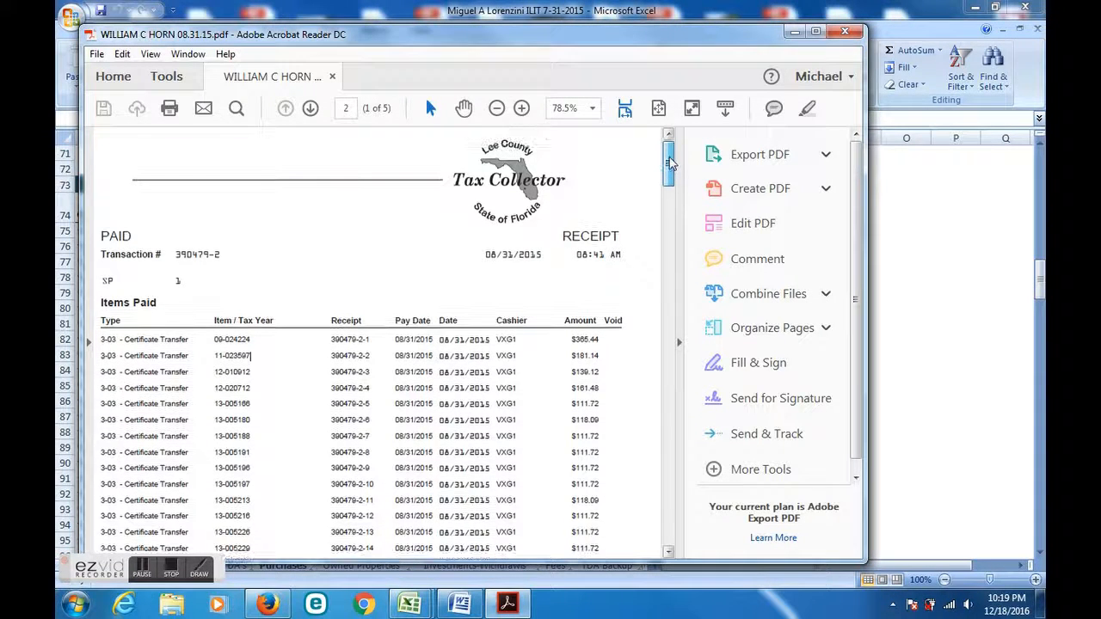
drag(123, 339, 188, 340)
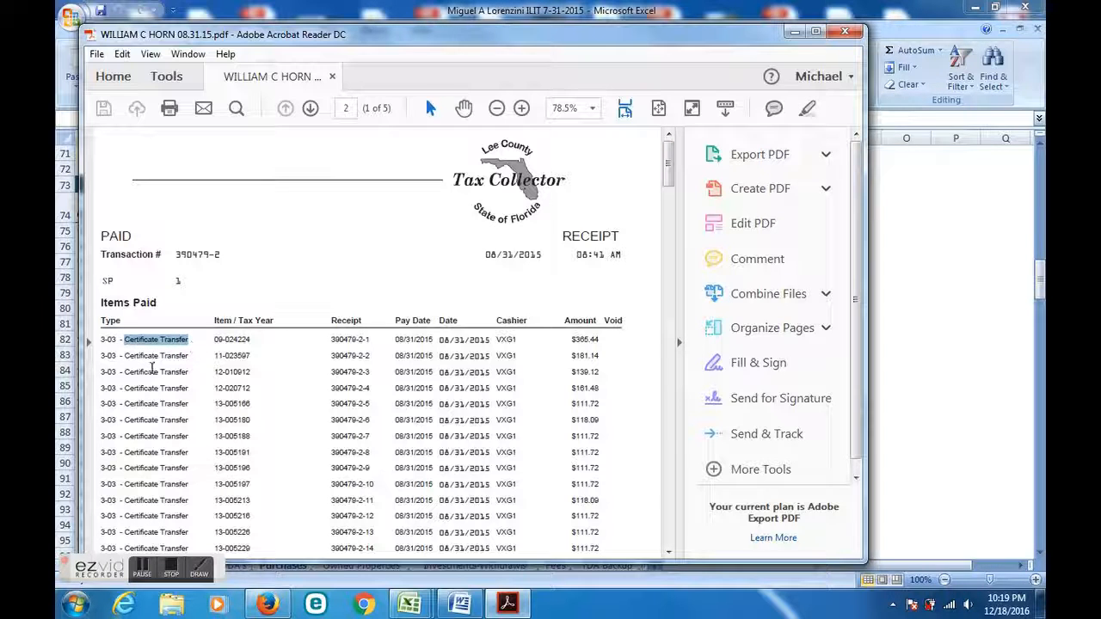
click(120, 337)
drag(125, 338, 193, 348)
click(379, 351)
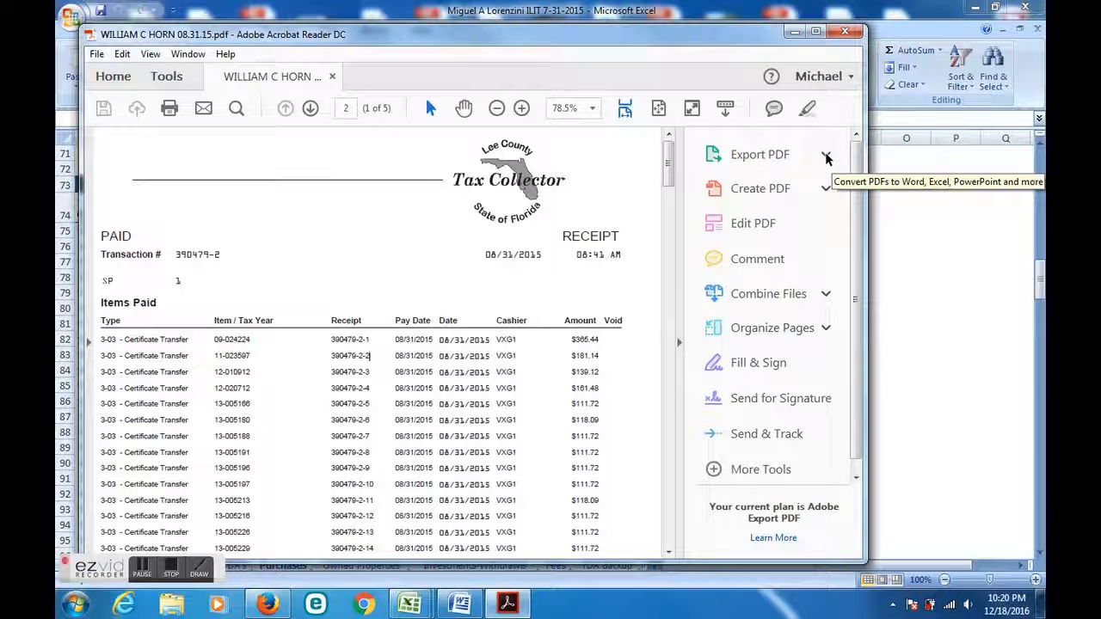
- Export the receipt PDF to Microsoft Excel (*.xlsx) format and convert it
click(772, 155)
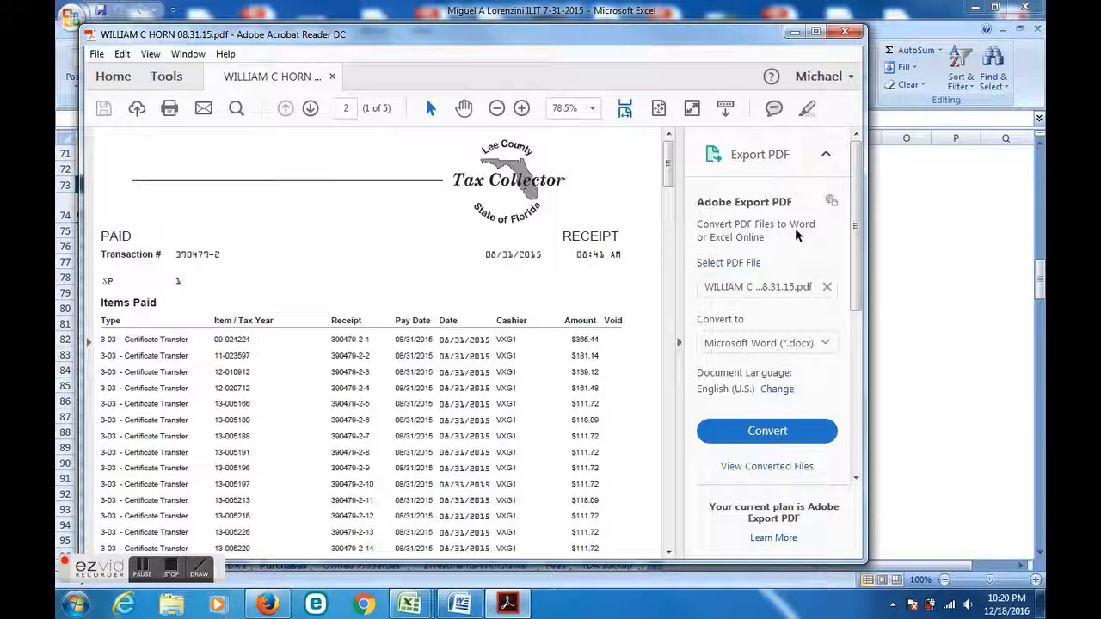
click(813, 344)
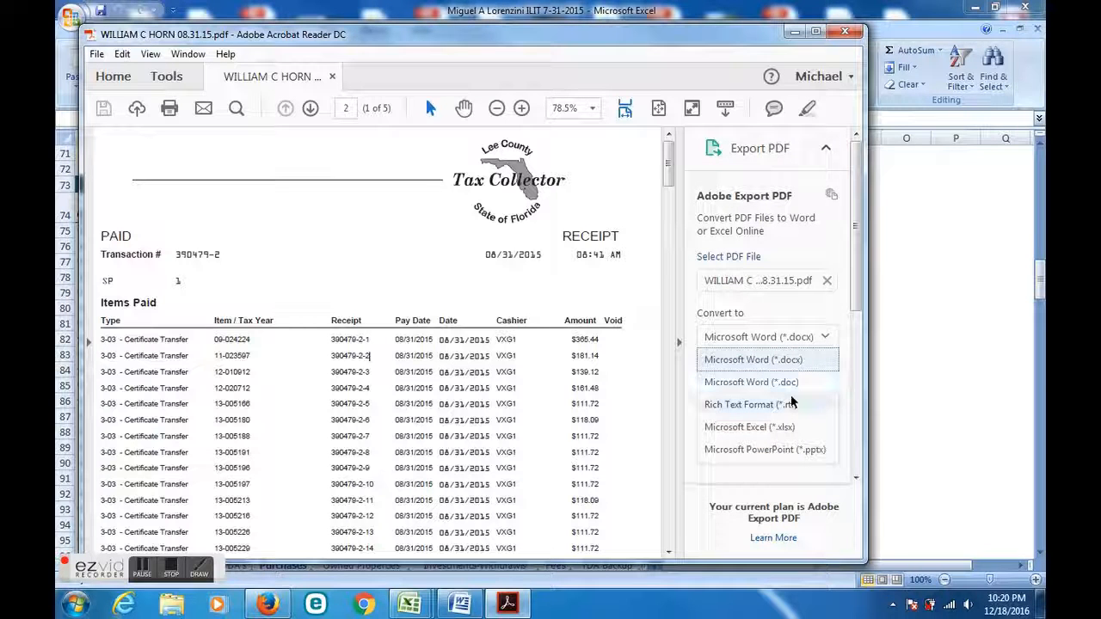
click(790, 428)
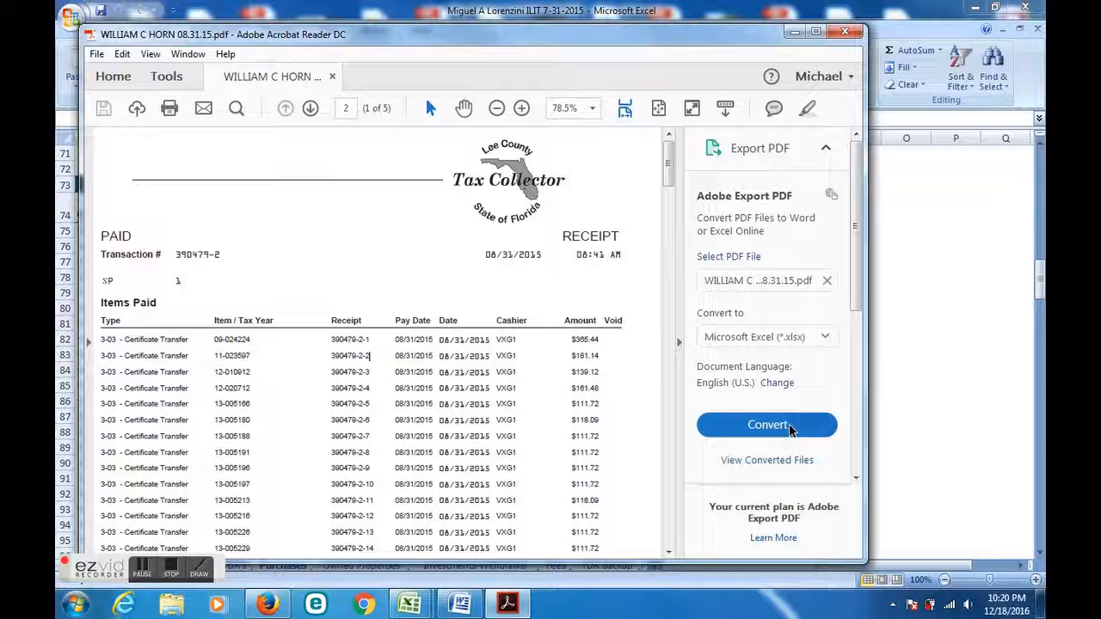
click(785, 426)
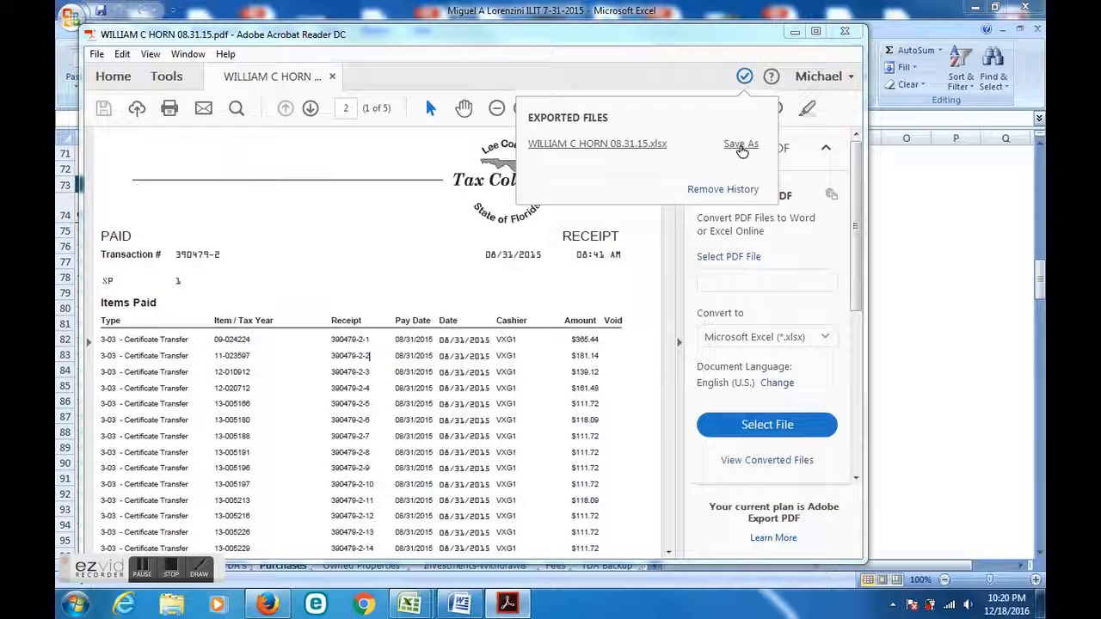
- Start saving the exported Excel file to a different folder on My Computer
click(741, 144)
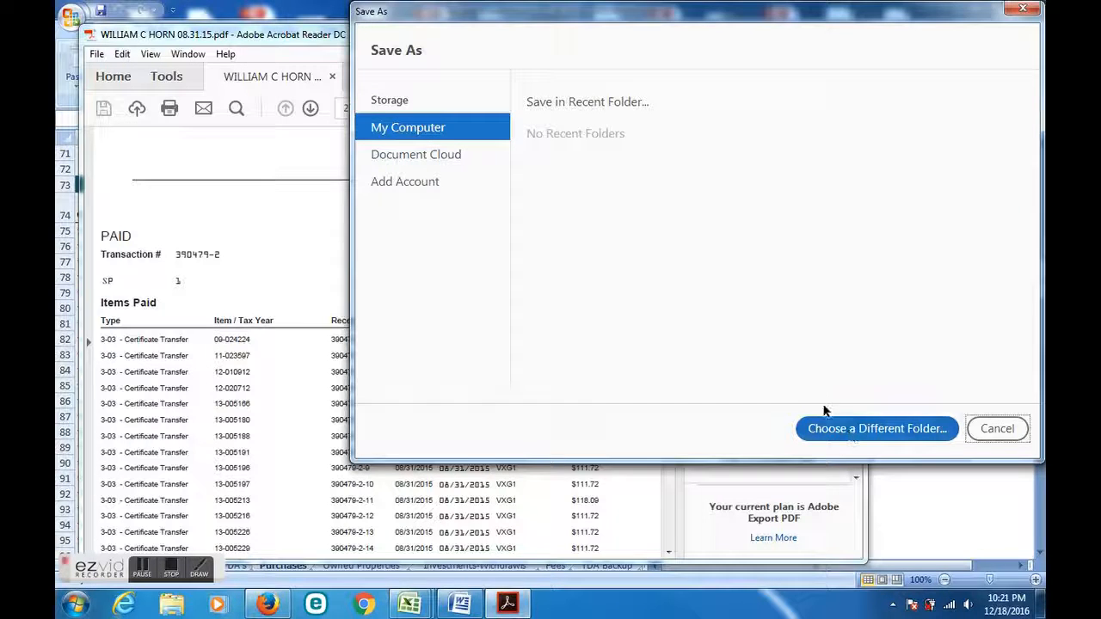
click(465, 129)
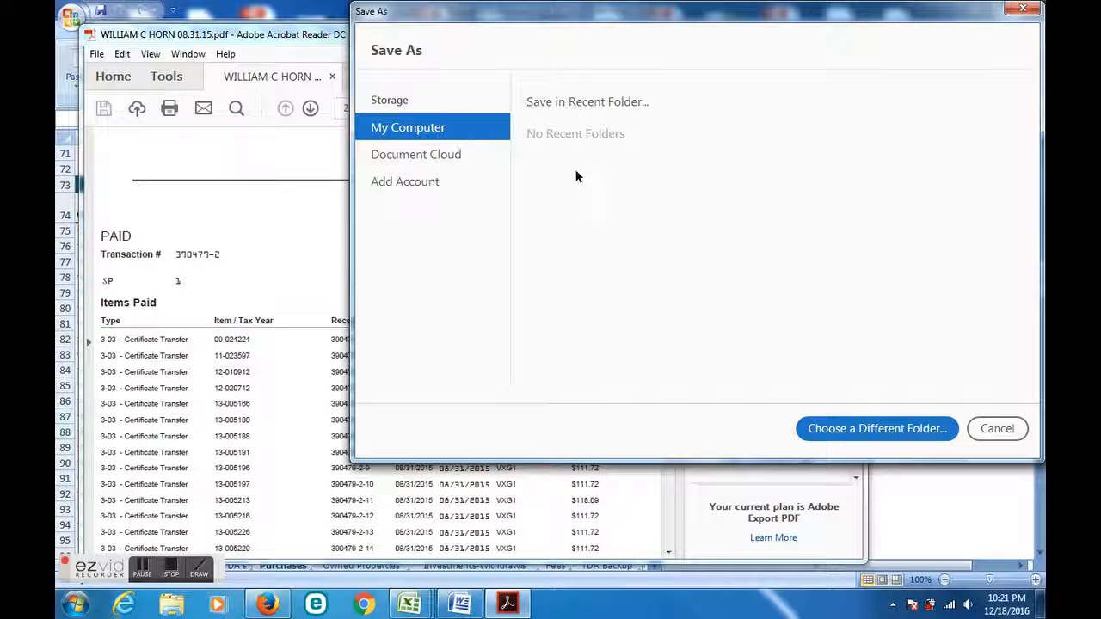
click(868, 428)
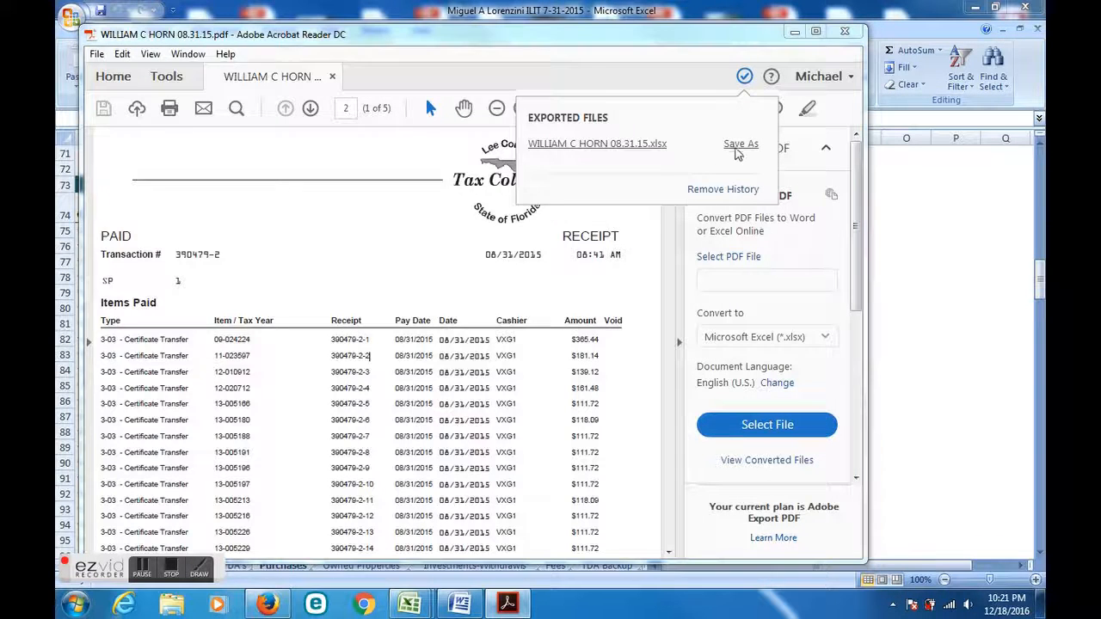
click(741, 144)
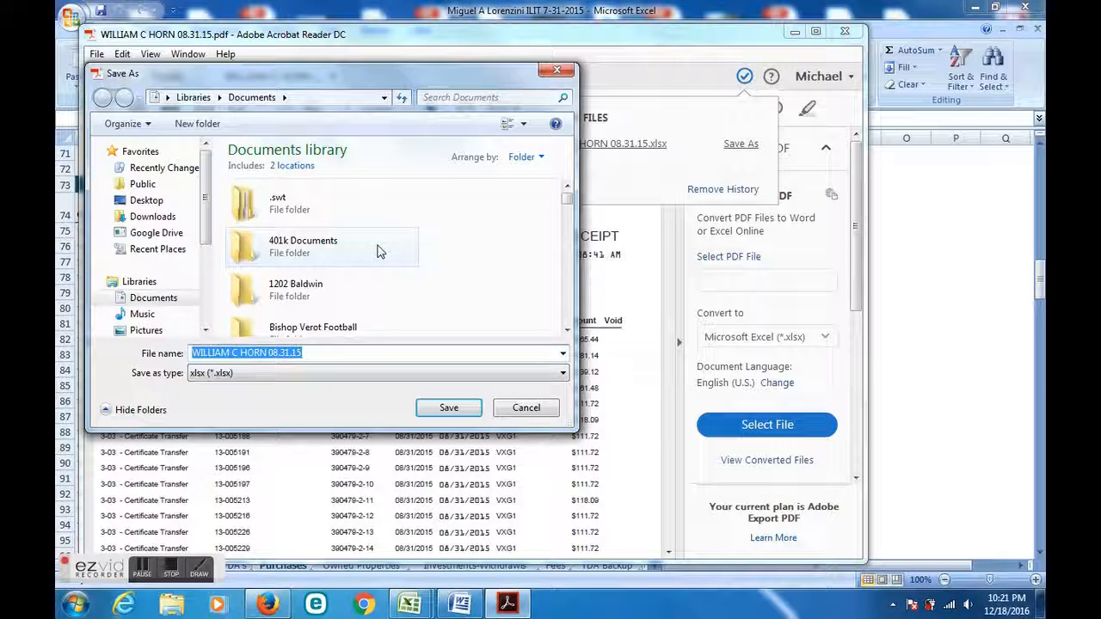
- Choose the TC Receipts folder in the Documents library as the save location
click(160, 205)
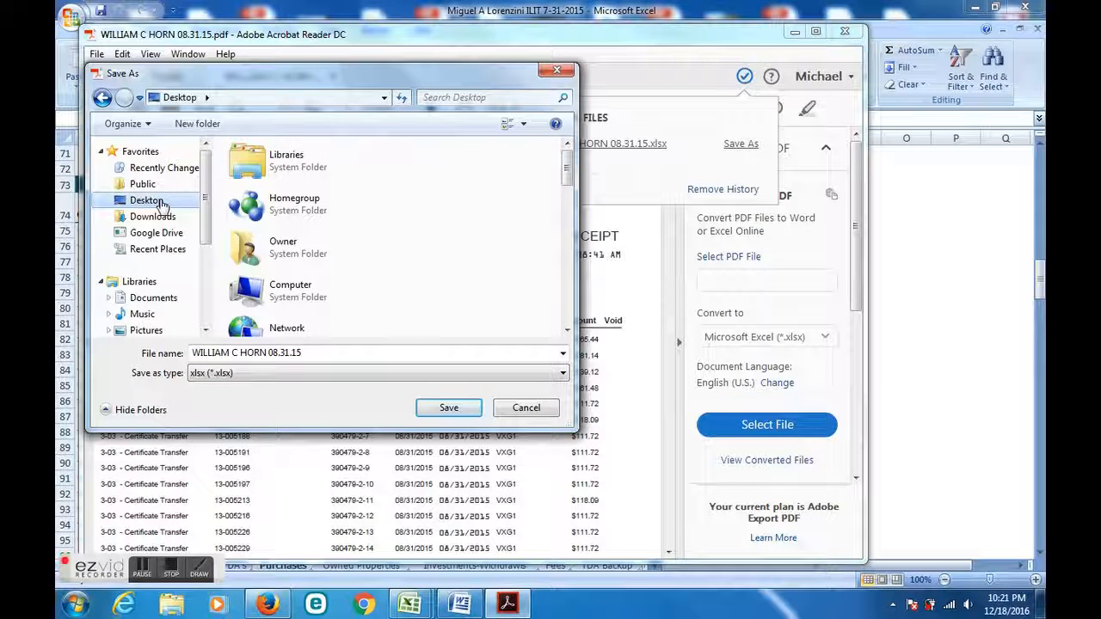
mouse_move(205, 215)
mouse_down()
mouse_move(203, 236)
mouse_move(203, 203)
mouse_move(203, 213)
mouse_up()
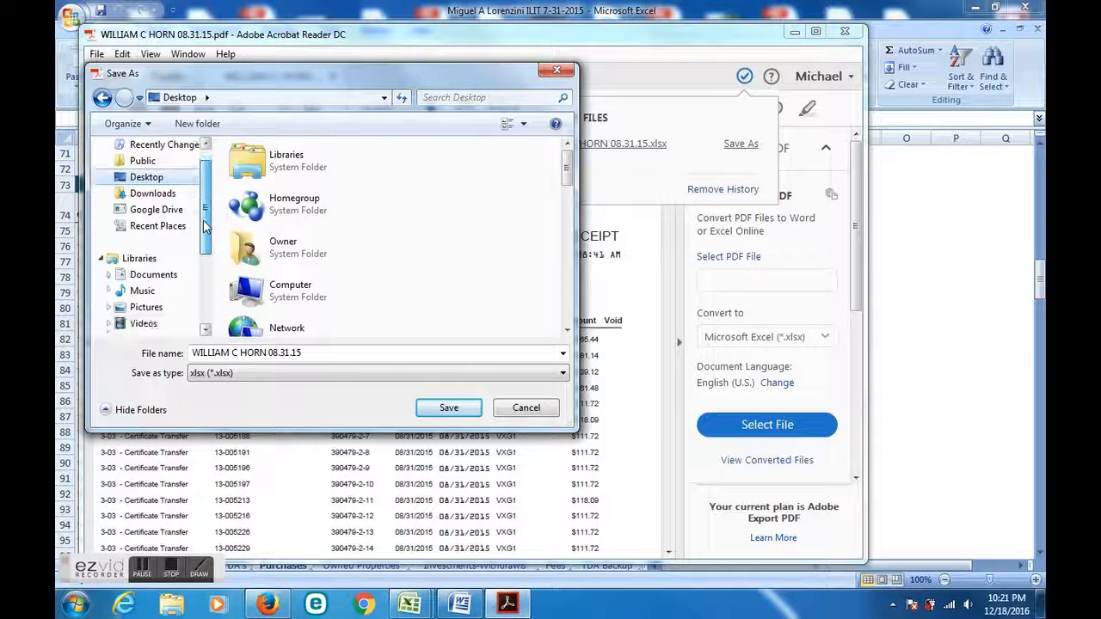
click(155, 276)
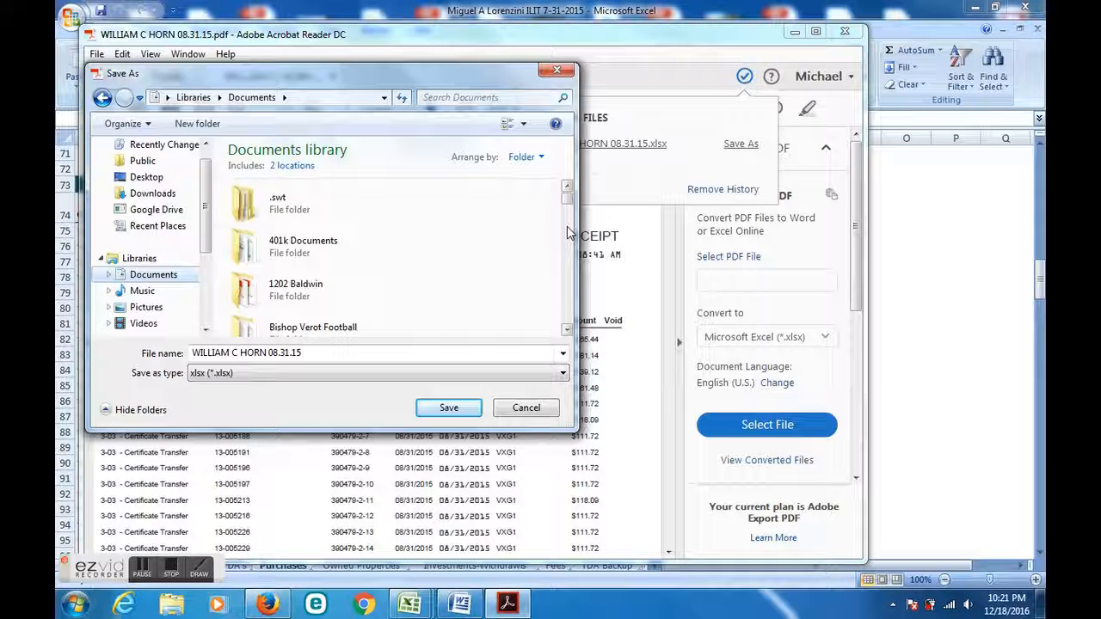
click(568, 227)
drag(568, 207, 568, 271)
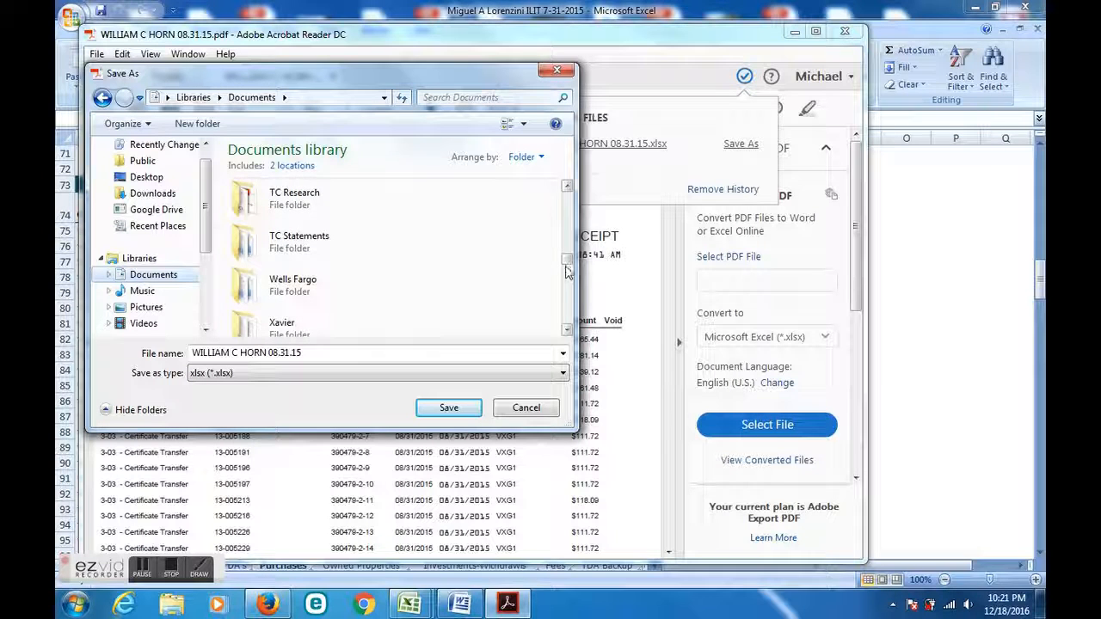
scroll(566, 250, up, 1)
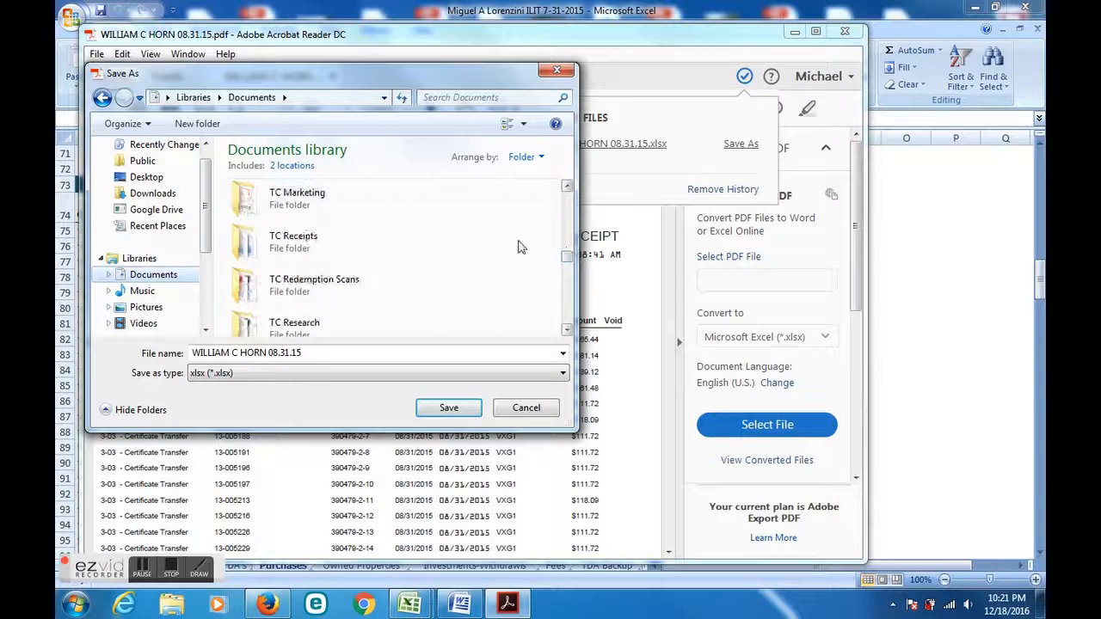
click(288, 244)
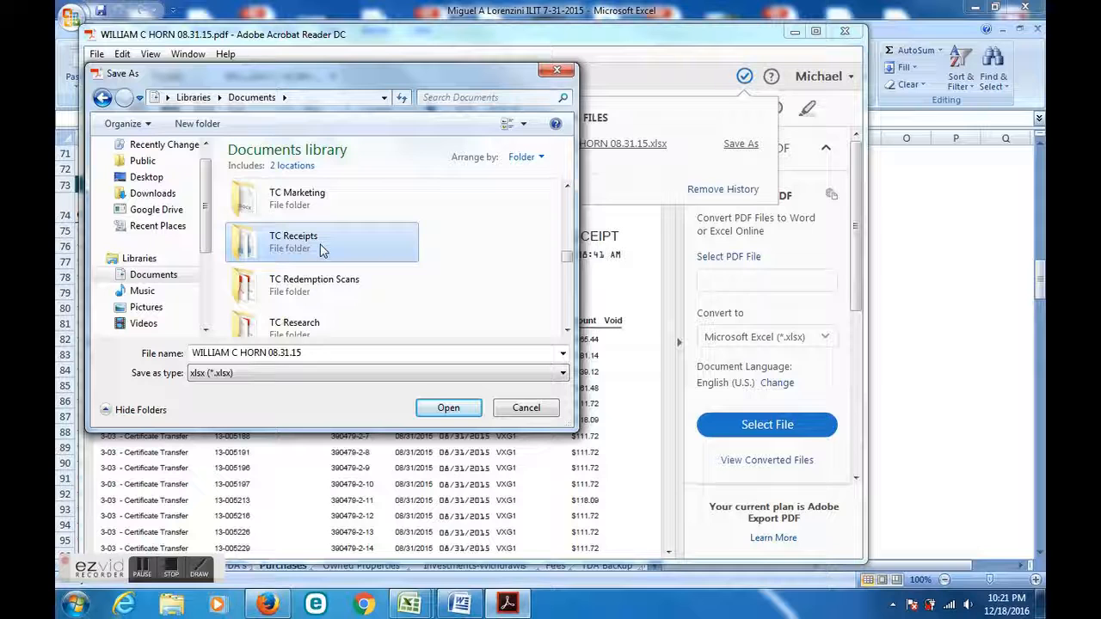
double_click(320, 247)
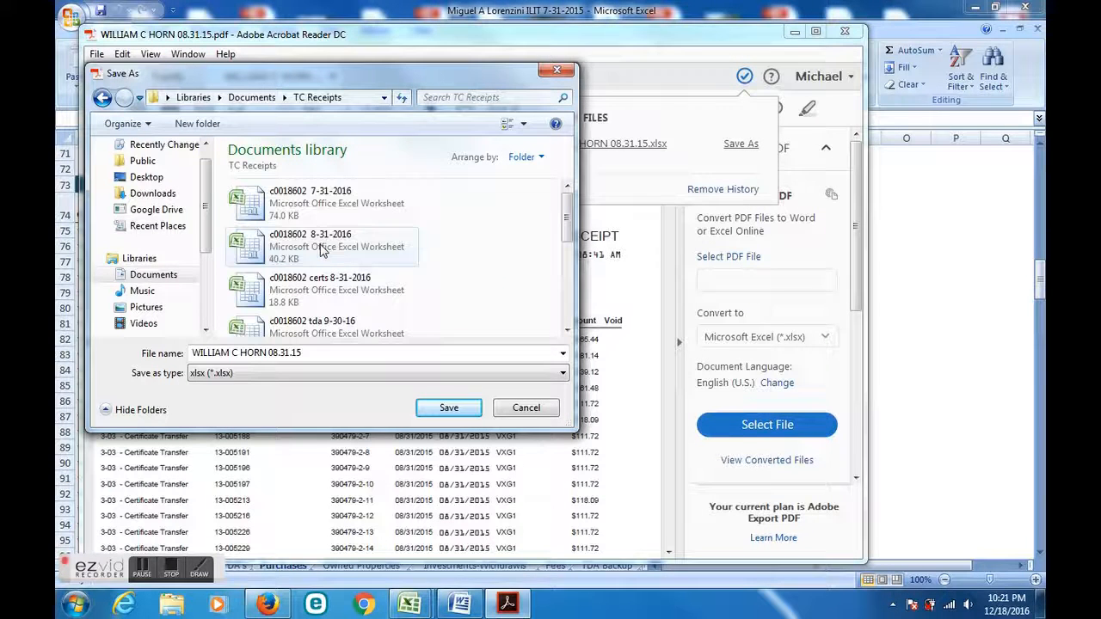
drag(567, 228, 567, 204)
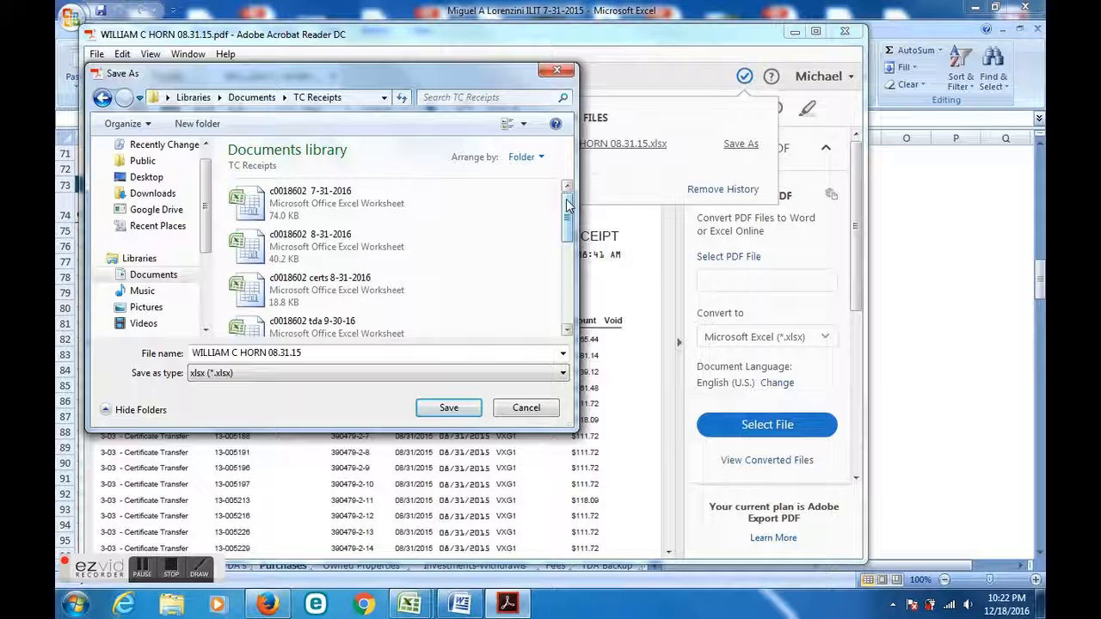
- Save the exported workbook with "EXam" appended to its file name, and return to the Excel statement
click(316, 353)
click(316, 353)
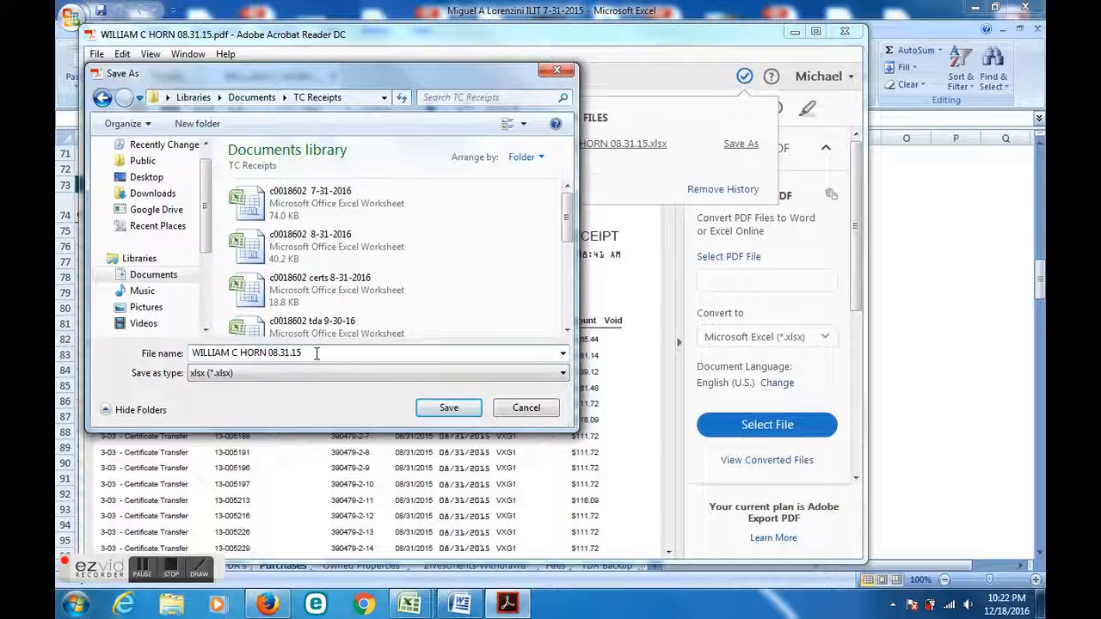
text(EXamp)
key(BackSpace)
key(BackSpace)
key(BackSpace)
text(am)
click(448, 409)
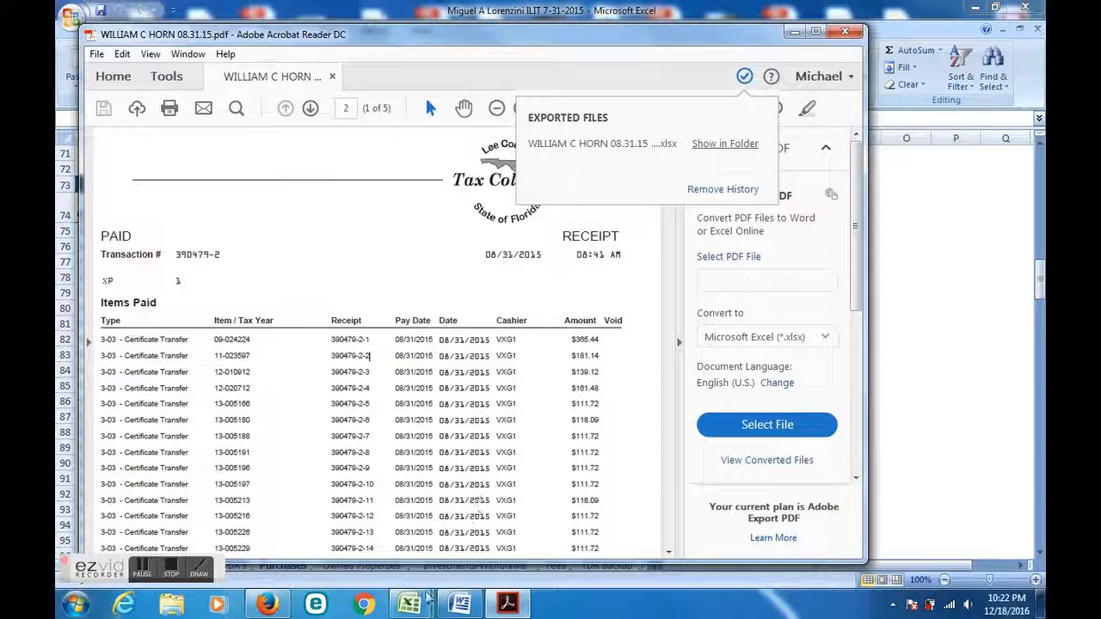
click(793, 37)
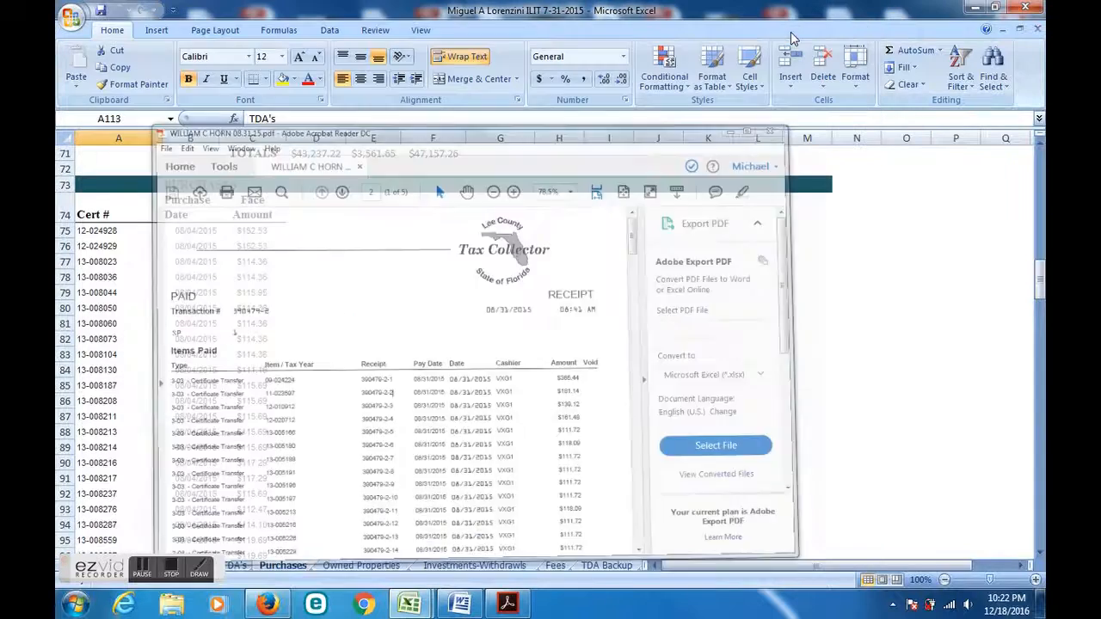
- Start opening another workbook and browse to the TC Receipts folder in the Documents library
mouse_move(416, 607)
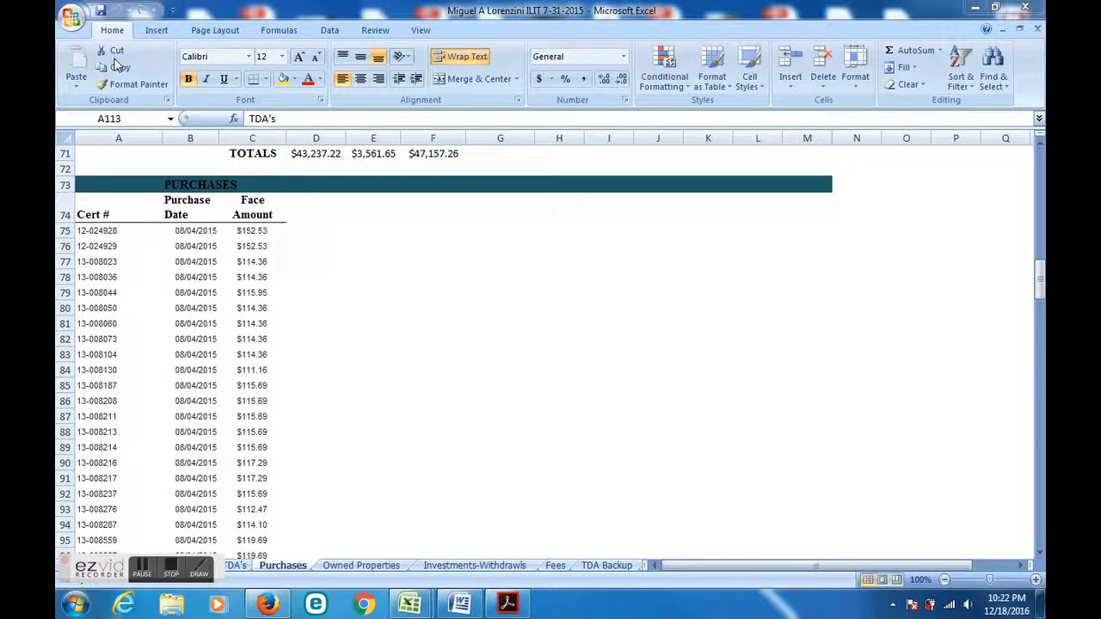
click(71, 16)
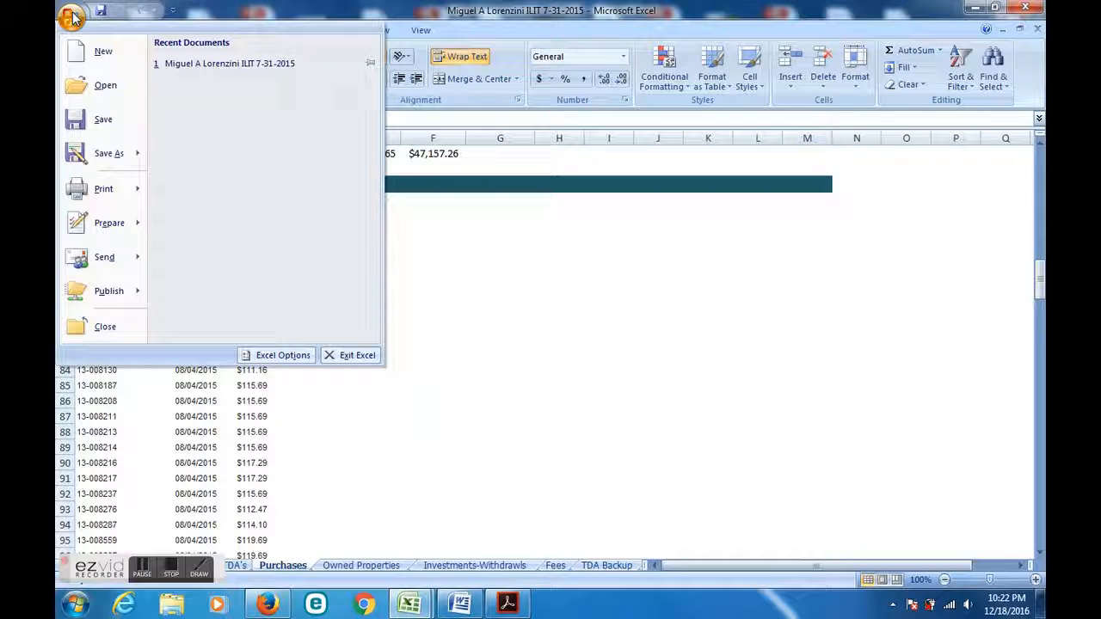
click(100, 85)
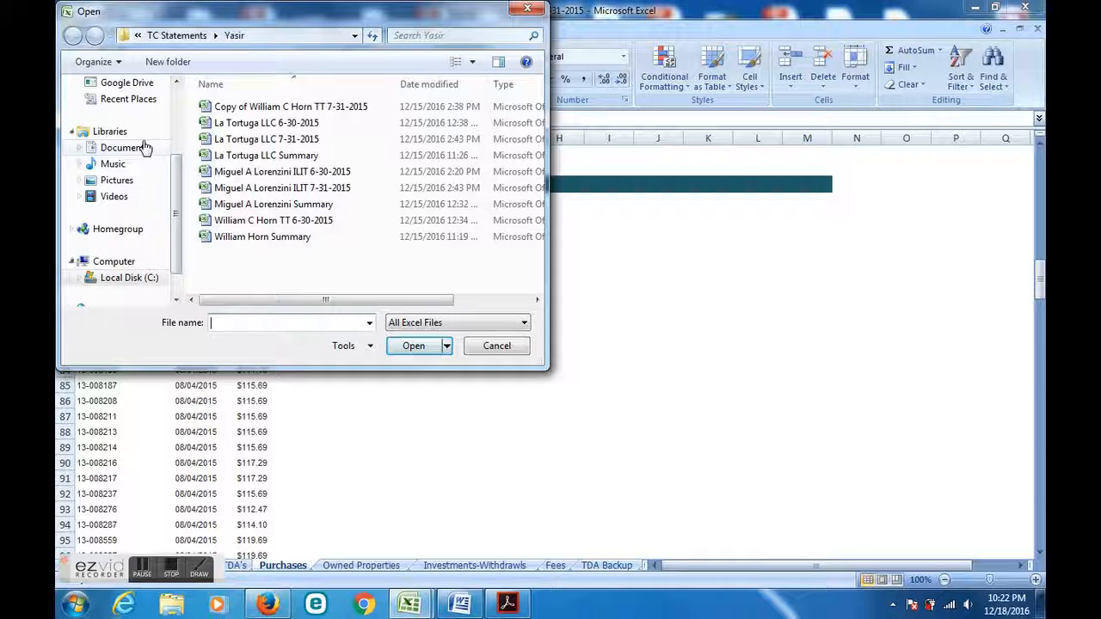
click(135, 153)
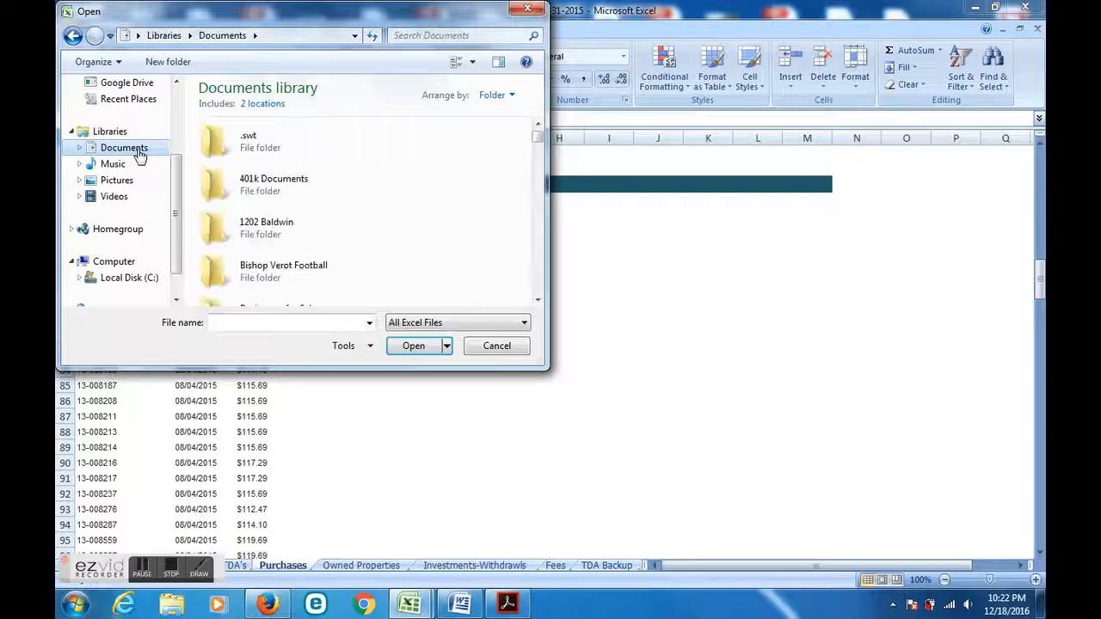
drag(539, 141, 539, 209)
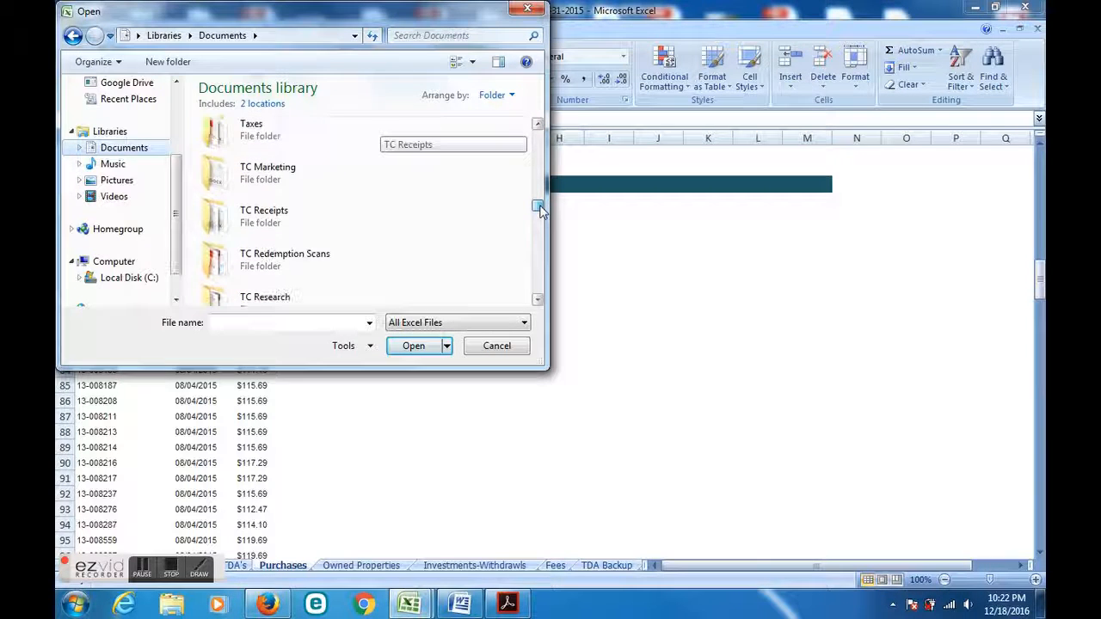
double_click(263, 236)
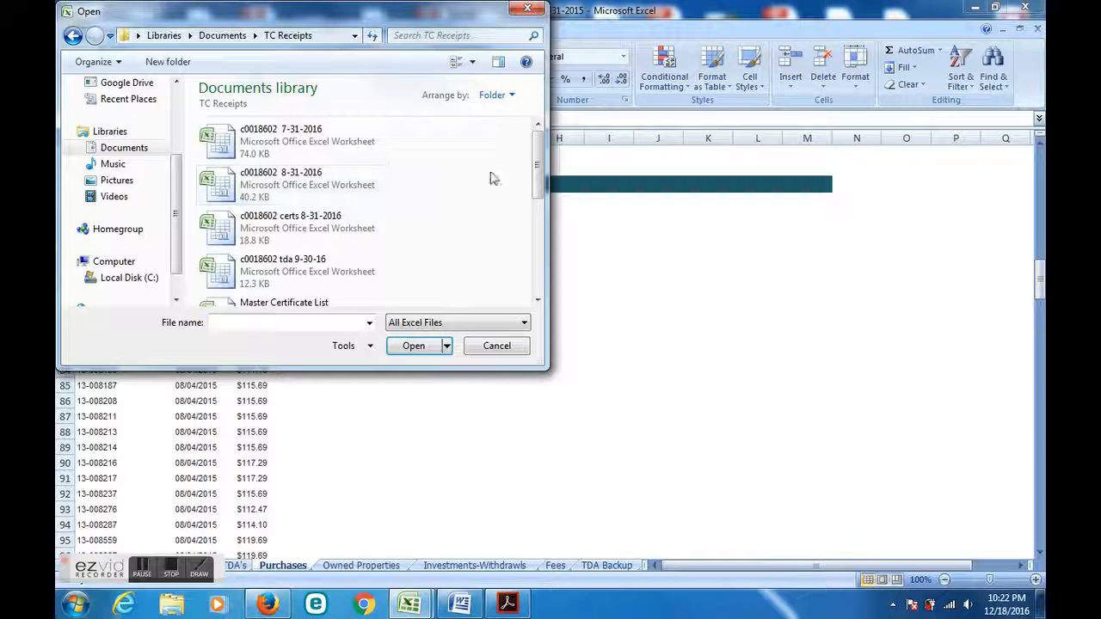
- Open the exported 08.31.15 Example receipt workbook from the TC Receipts folder
drag(538, 171, 540, 265)
click(313, 283)
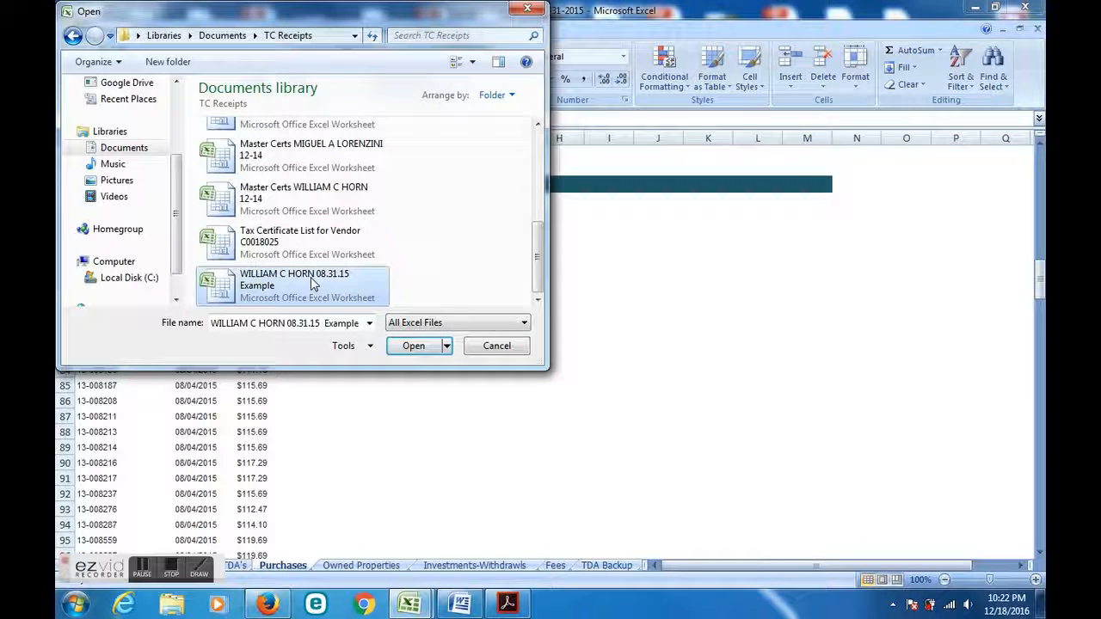
click(413, 346)
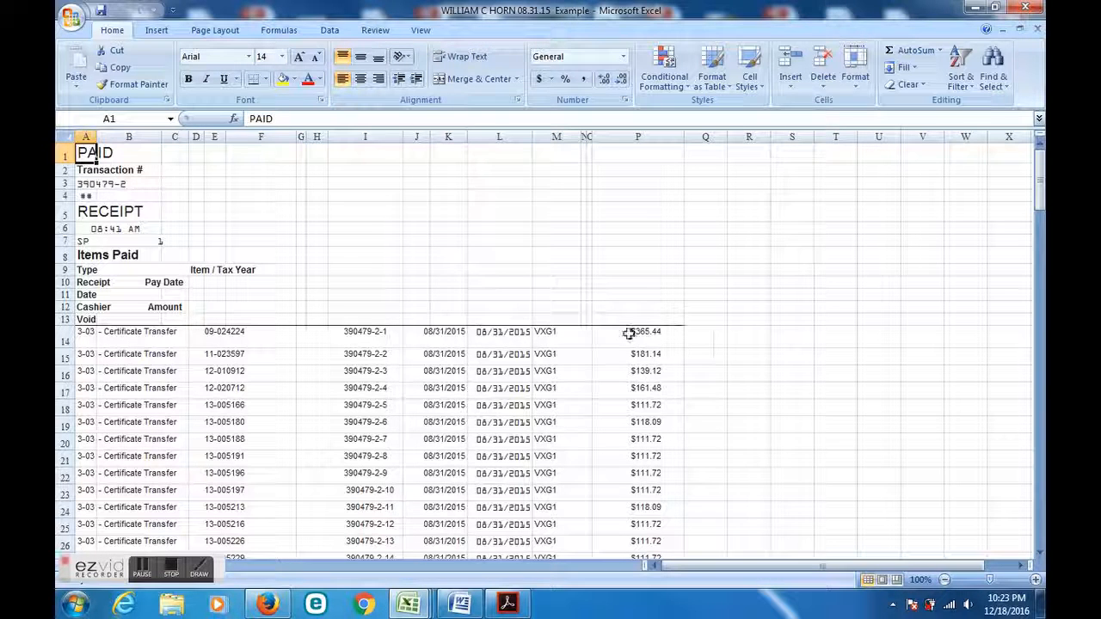
- Examine the certificate number, pay date and amount columns of the receipt's items from row 14 down
drag(1039, 211, 1041, 230)
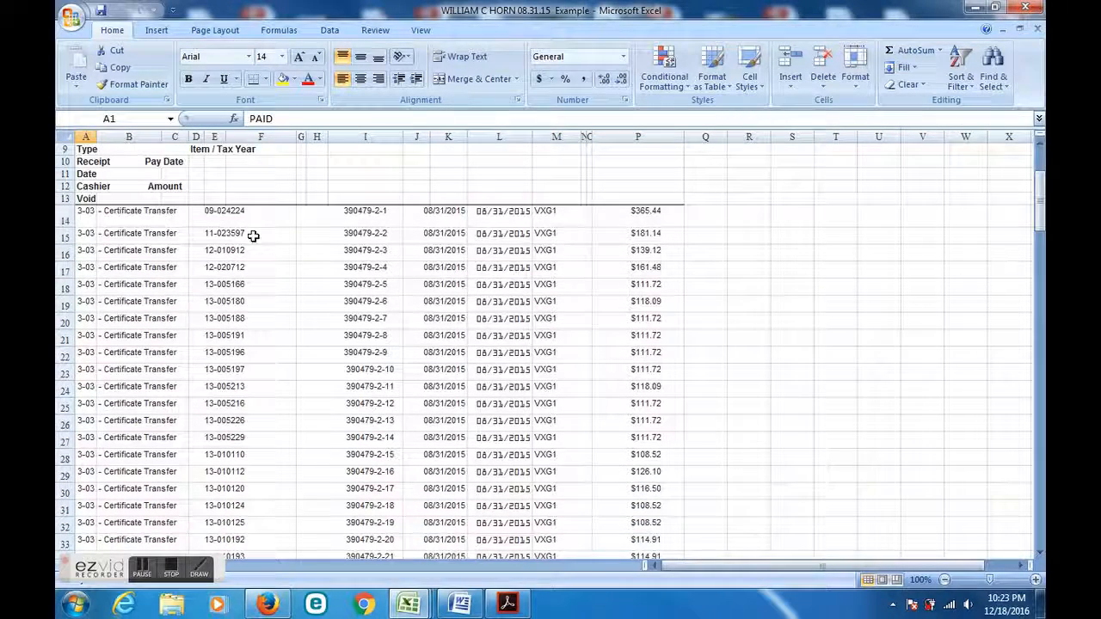
drag(233, 210, 230, 531)
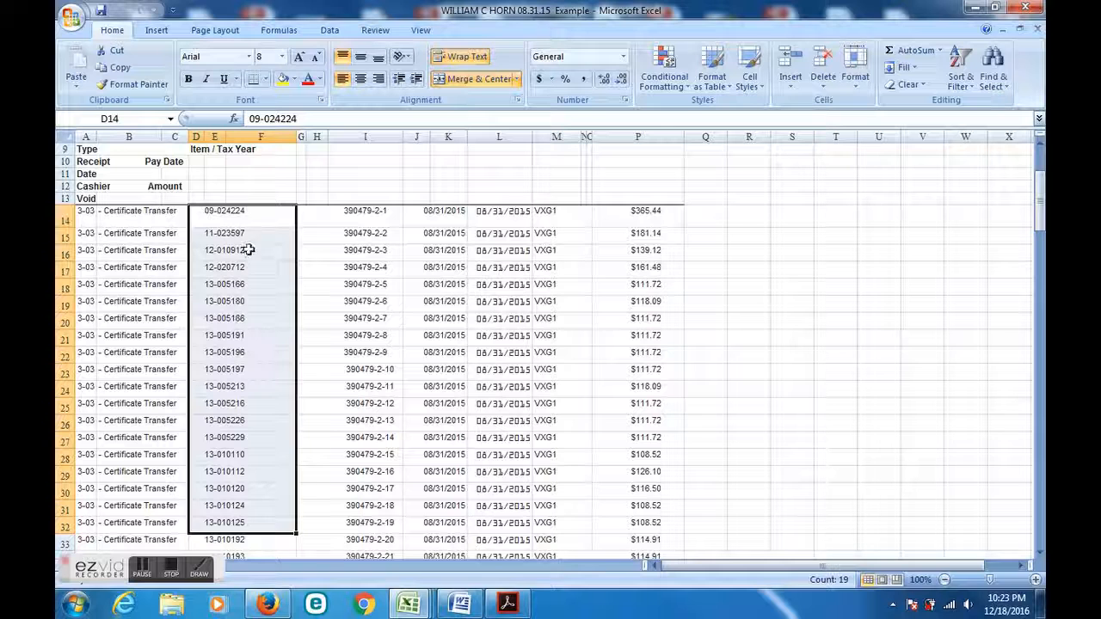
click(246, 218)
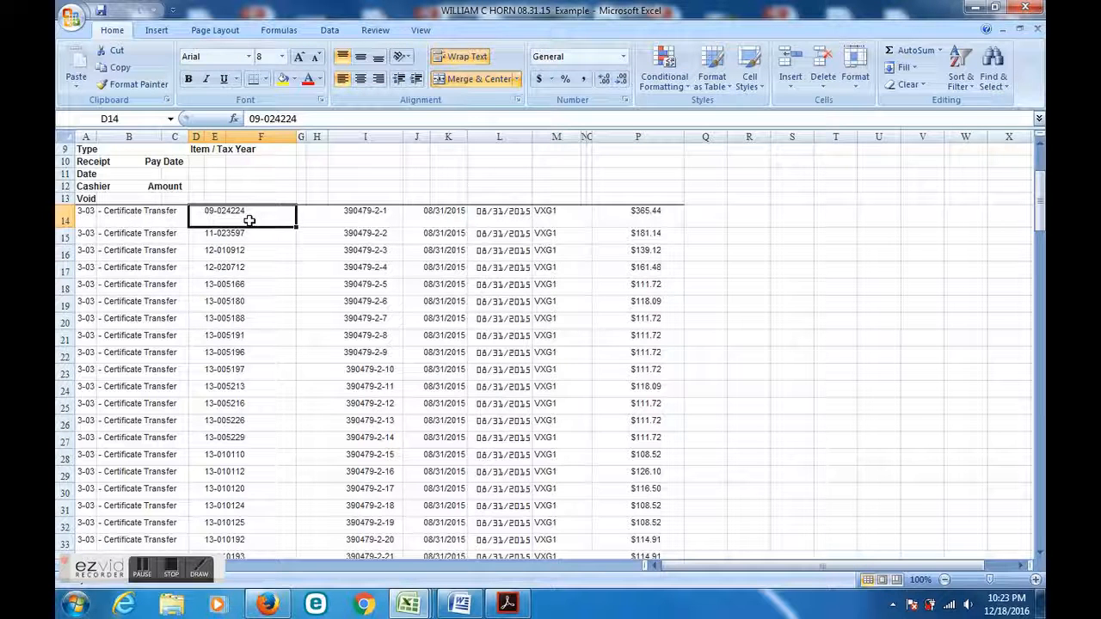
drag(452, 215, 465, 514)
drag(641, 212, 659, 508)
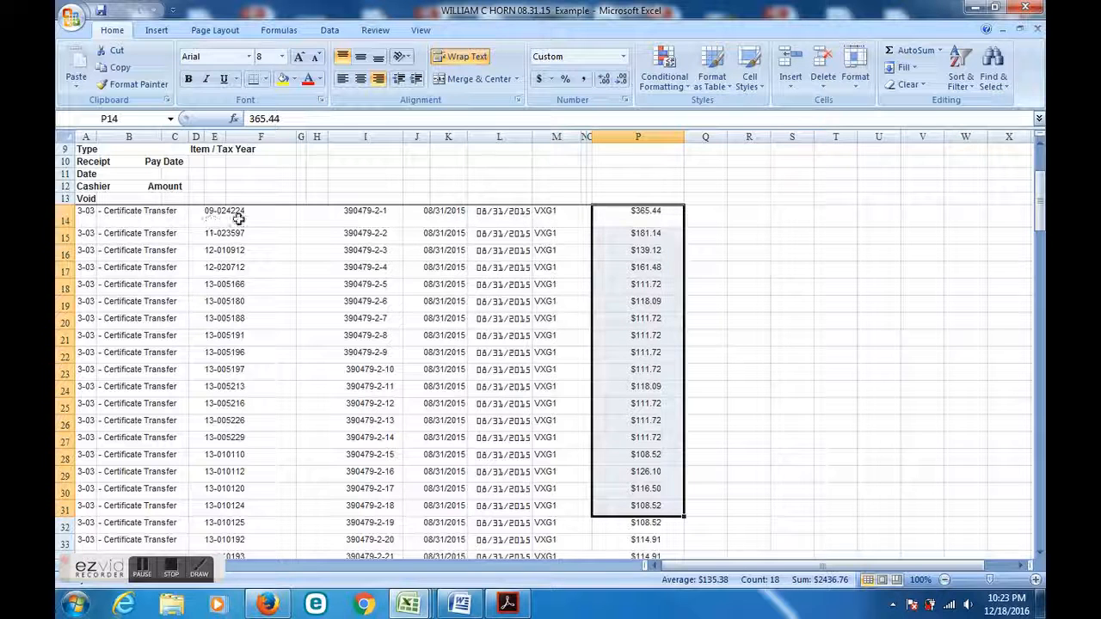
- Copy the certificate numbers in rows 14 to 42 of the receipt's Item / Tax Year column
drag(246, 214, 254, 406)
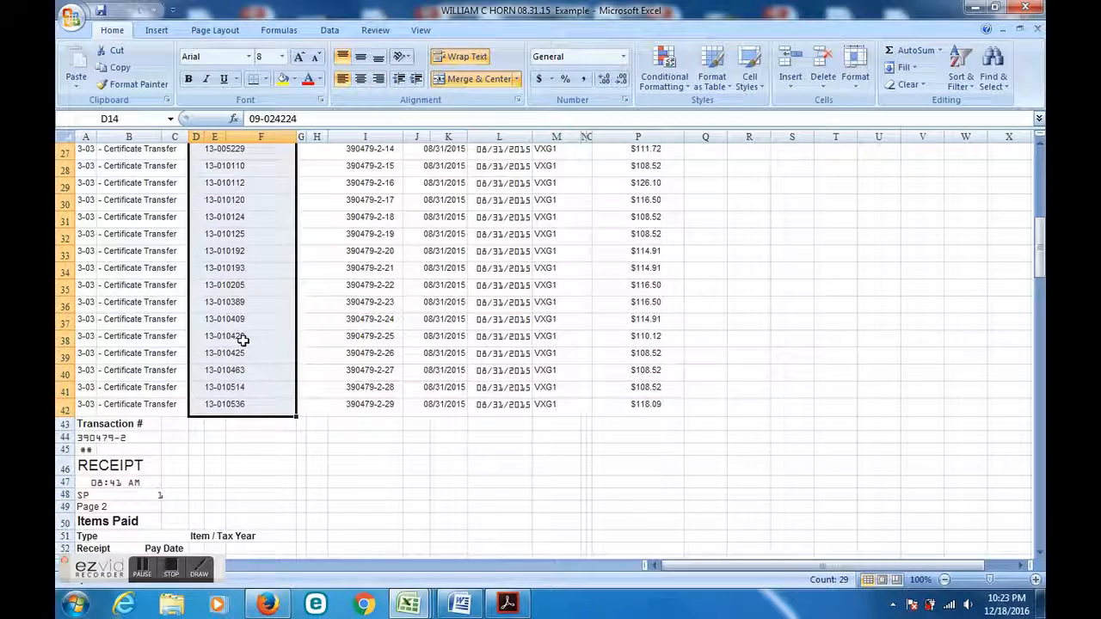
right_click(245, 338)
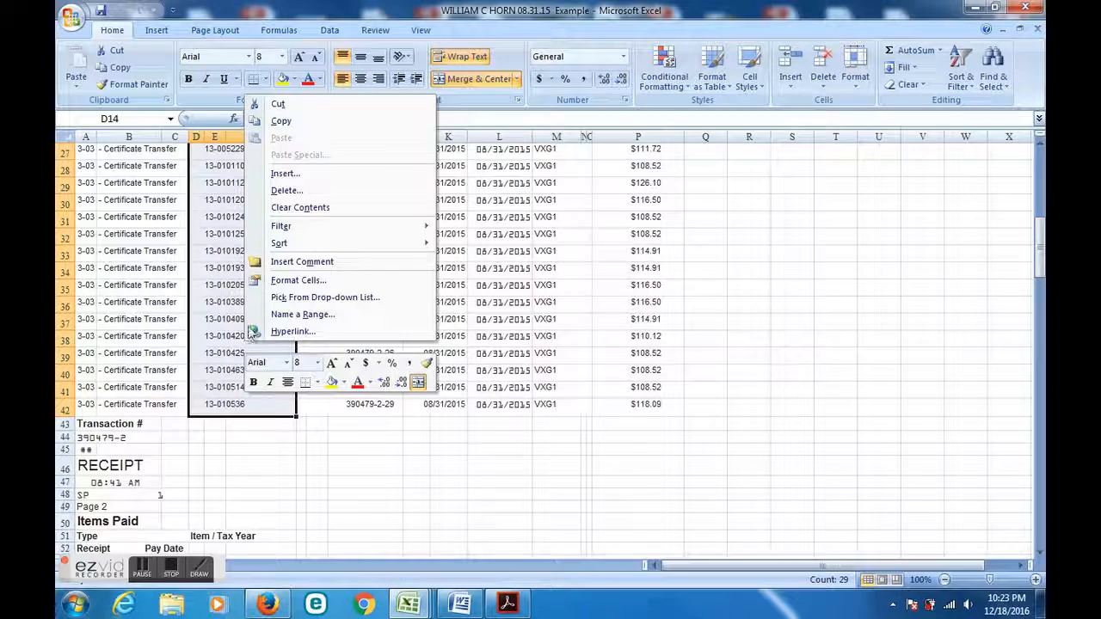
click(312, 121)
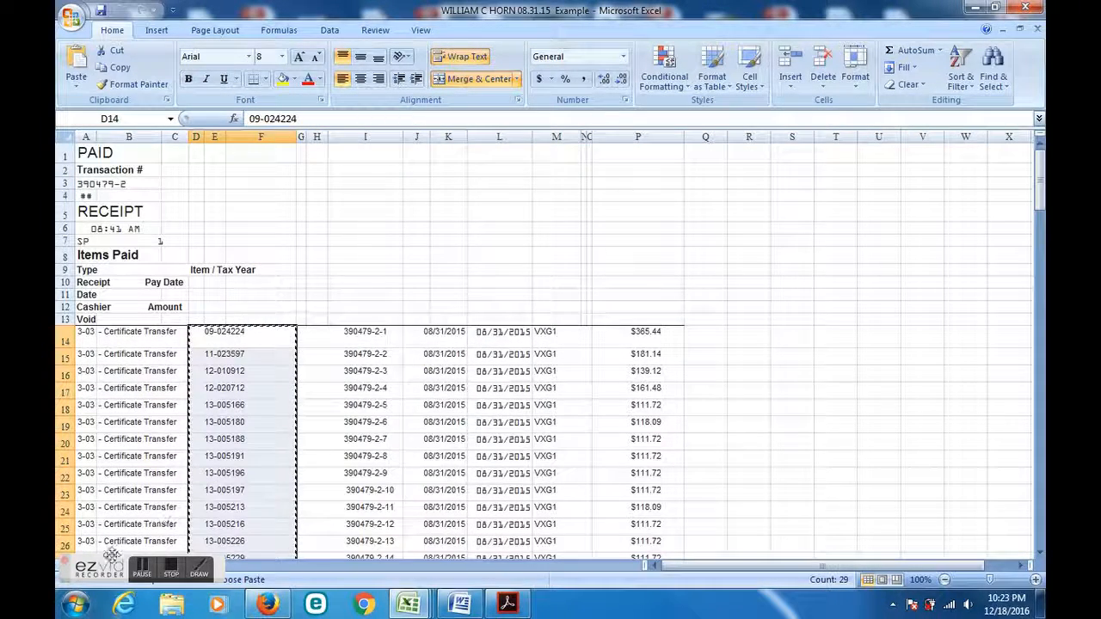
- Add a new worksheet to the receipt workbook and paste the copied certificate numbers starting at cell C2
drag(112, 554, 563, 568)
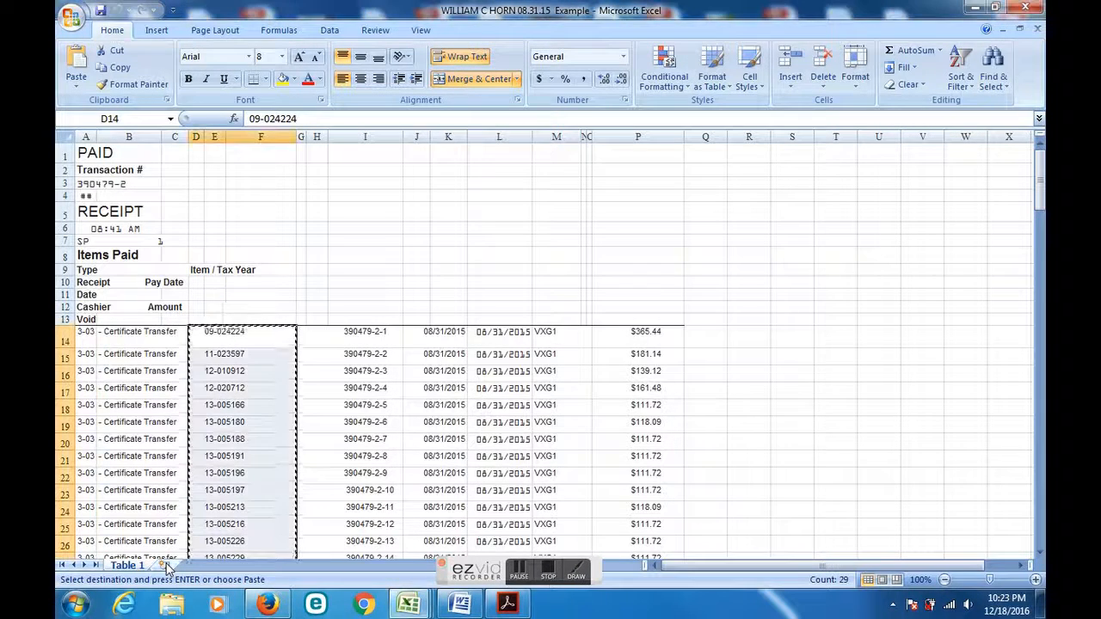
click(168, 566)
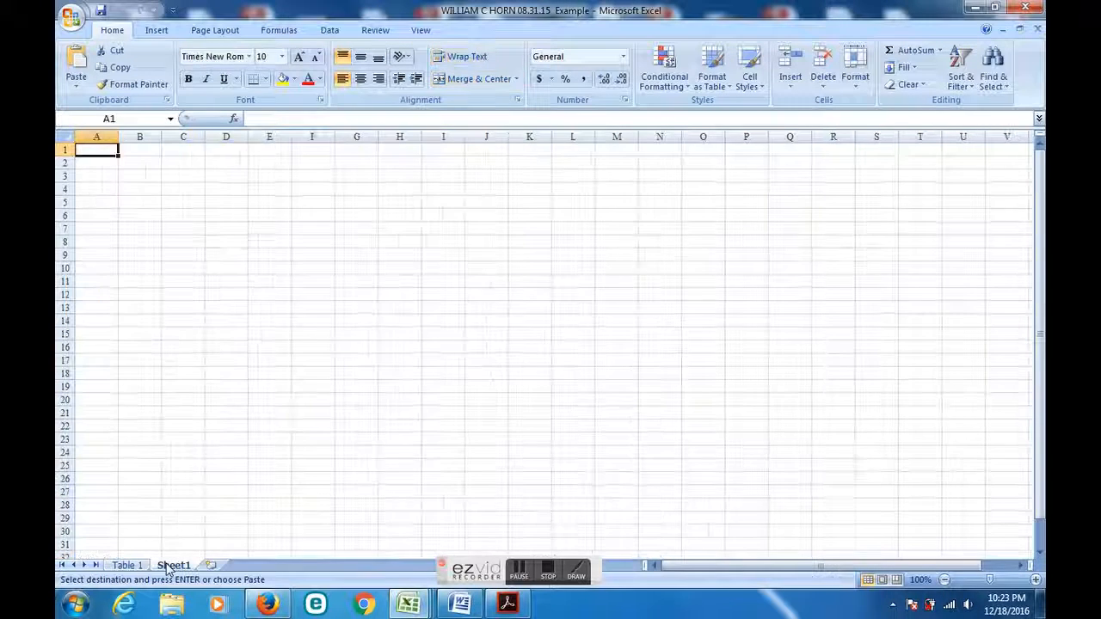
click(196, 162)
right_click(196, 162)
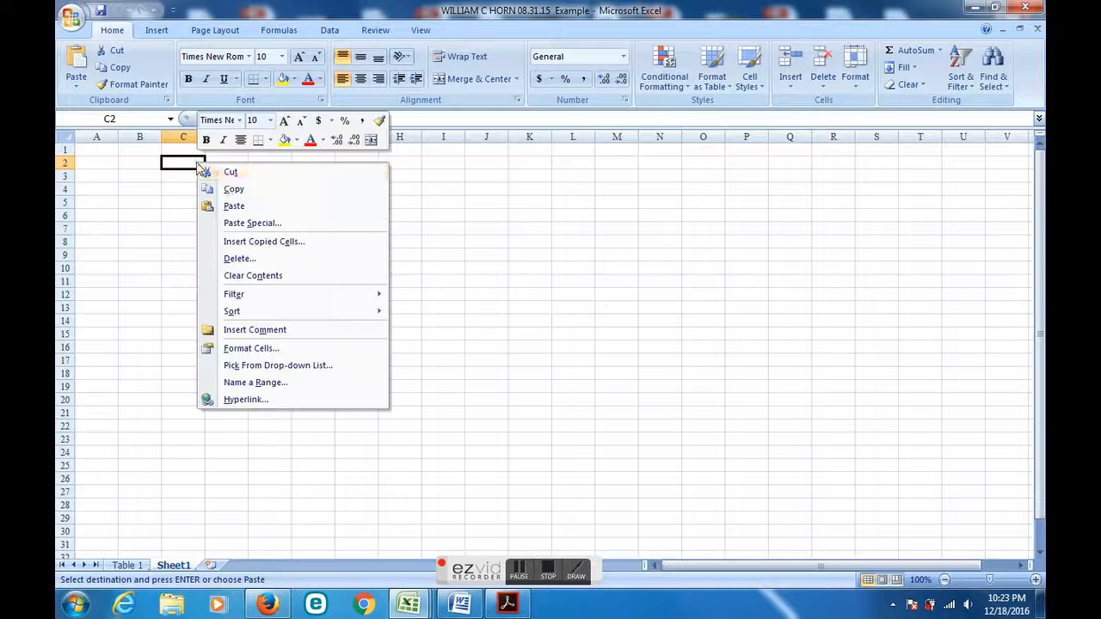
click(239, 204)
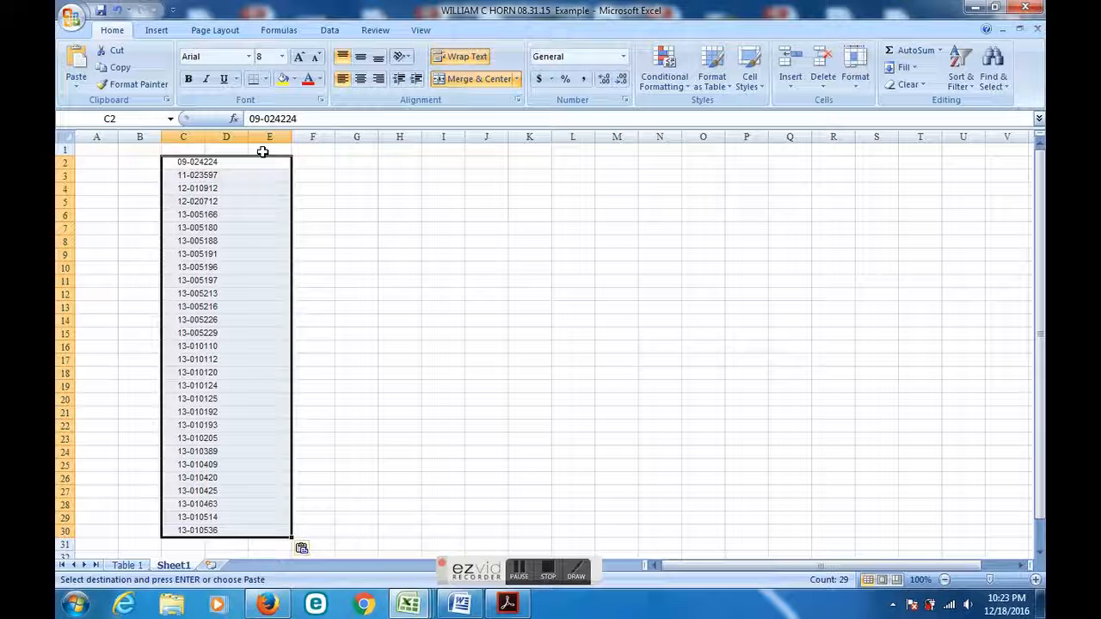
right_click(185, 136)
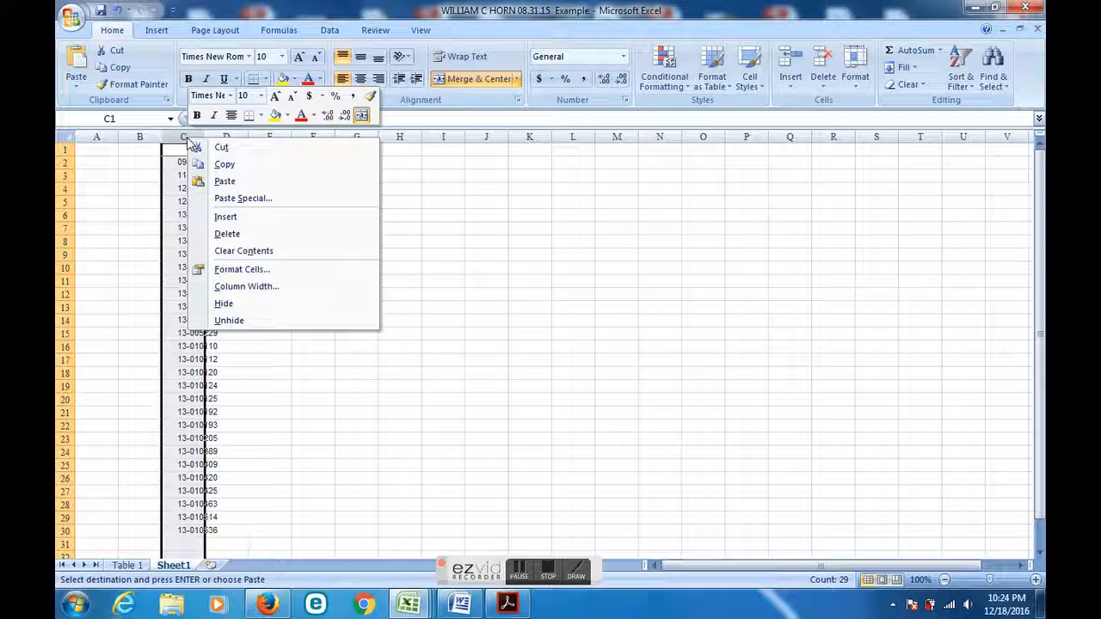
click(263, 236)
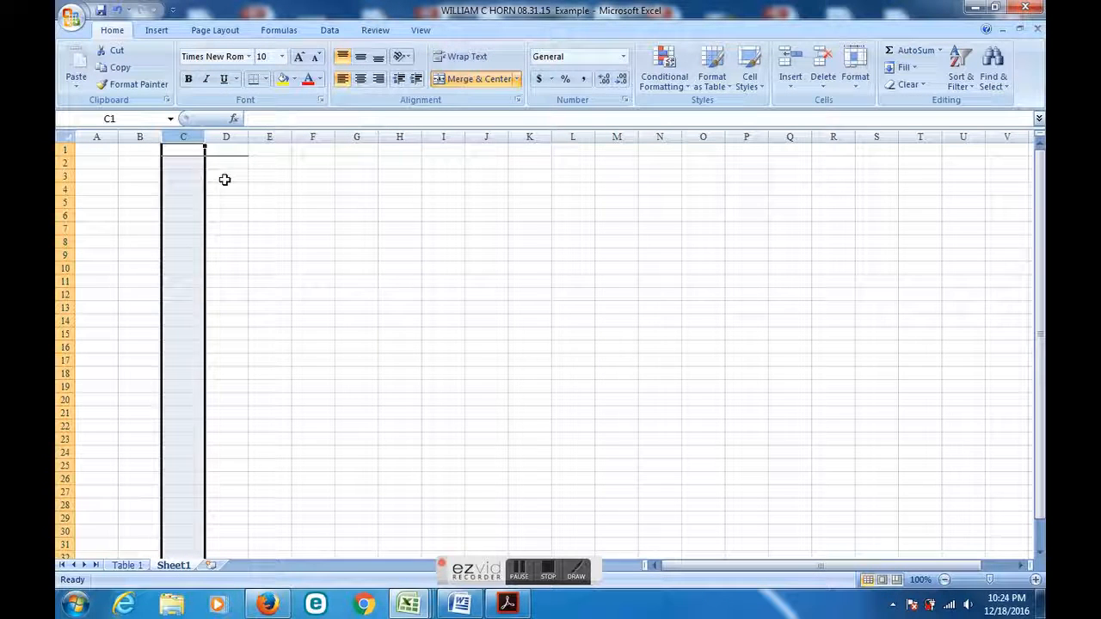
click(118, 10)
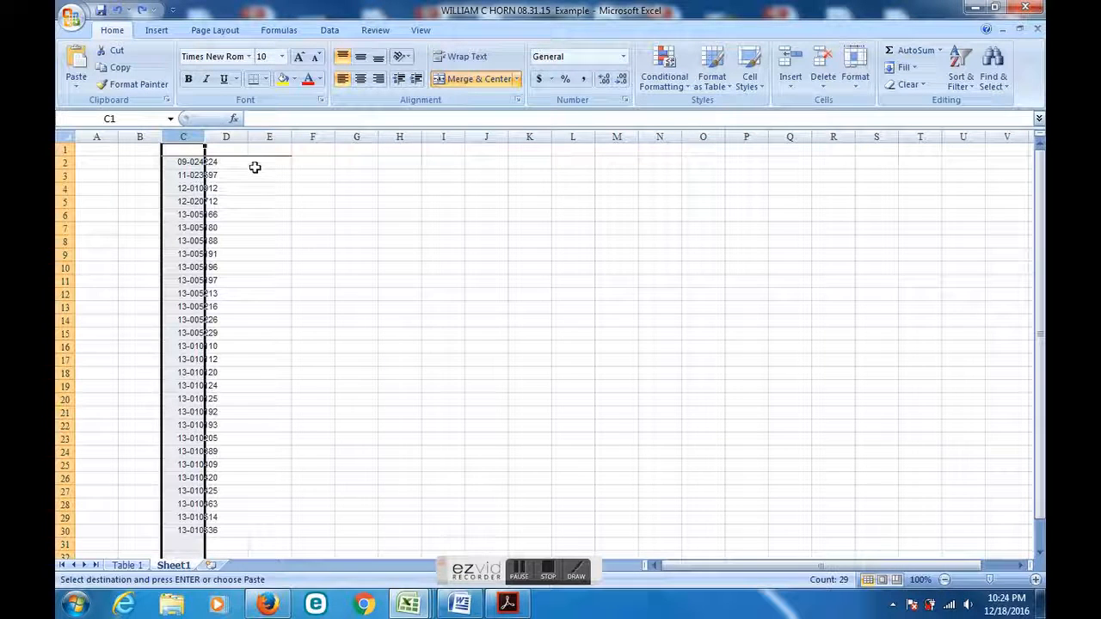
- Delete the extra columns D and E spanned by the pasted certificate numbers on Sheet1
drag(230, 137, 267, 138)
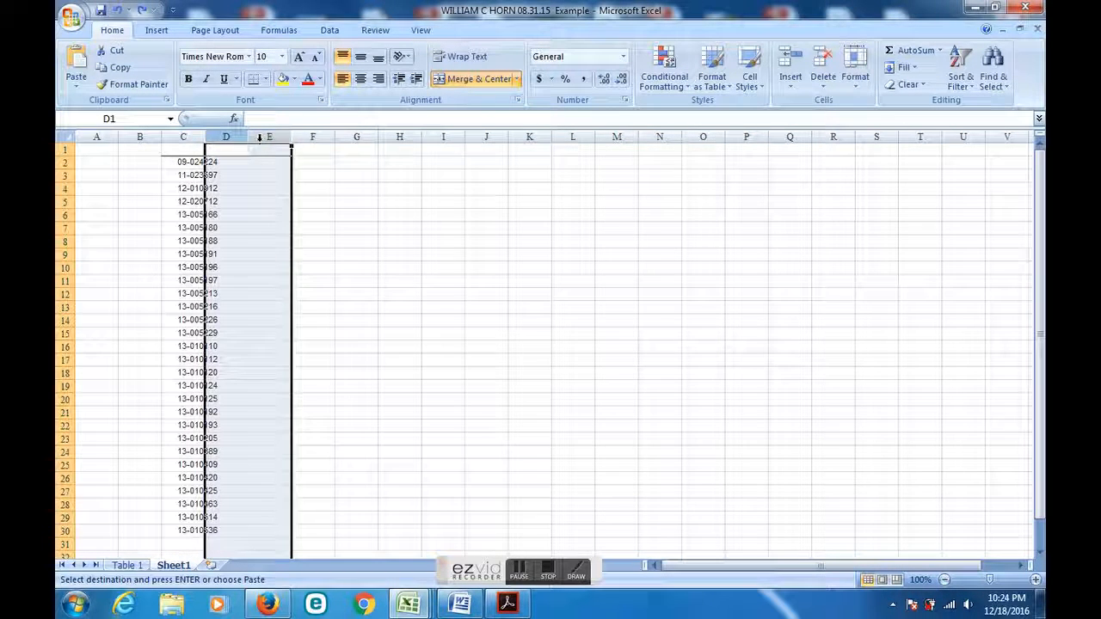
right_click(262, 142)
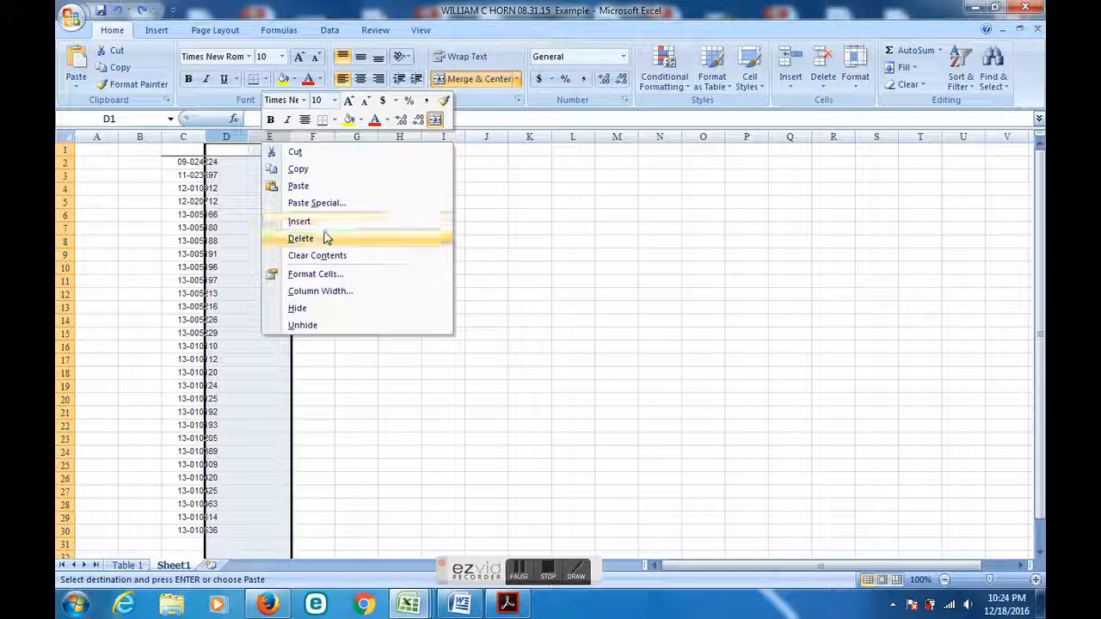
click(326, 238)
click(228, 226)
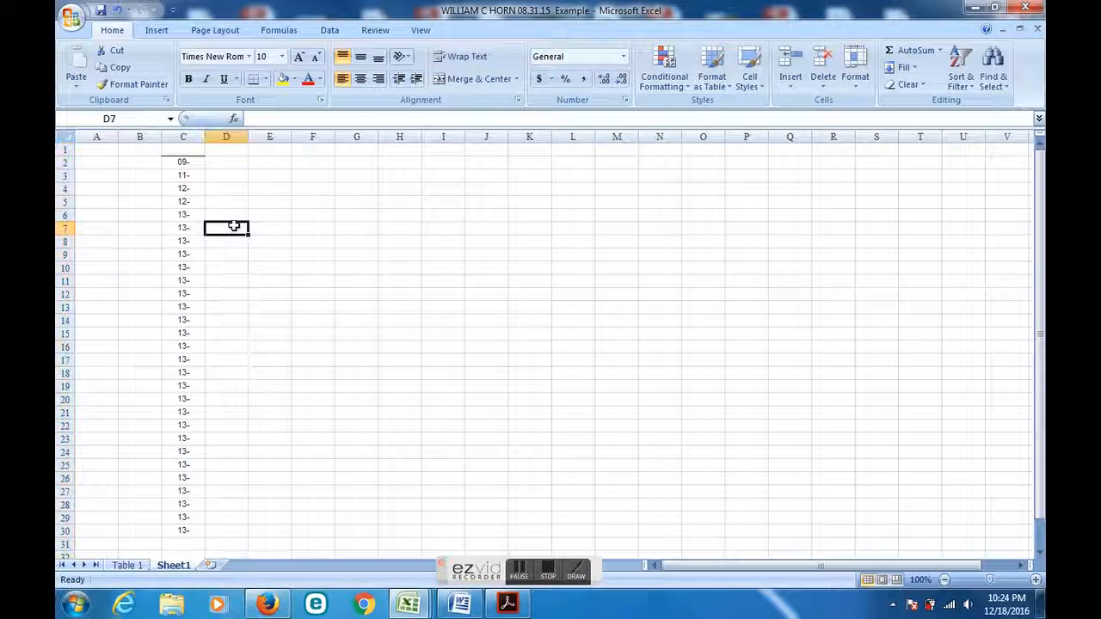
- Widen column C of Sheet1 to fit the full certificate numbers on one line, and check the first and last entries
click(193, 148)
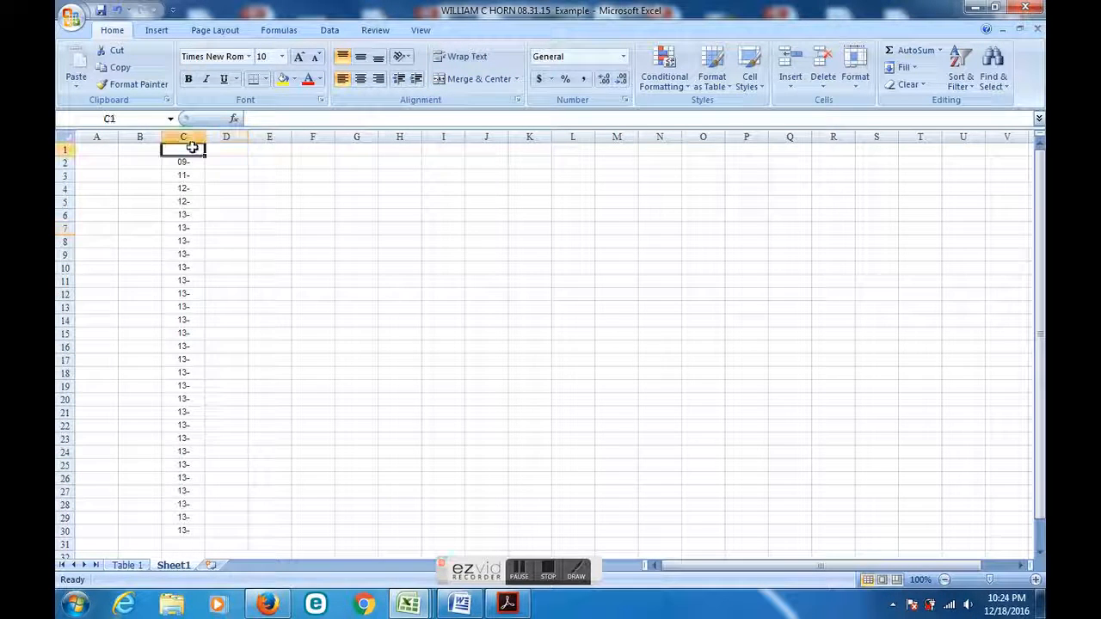
click(189, 161)
drag(202, 140, 233, 139)
click(221, 216)
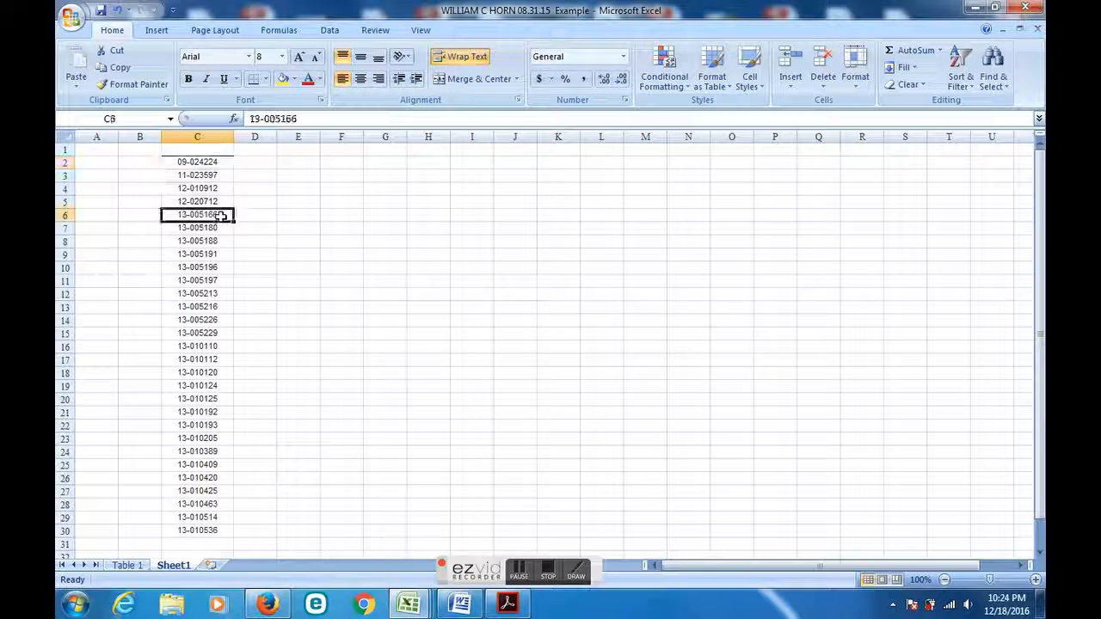
click(213, 163)
click(212, 531)
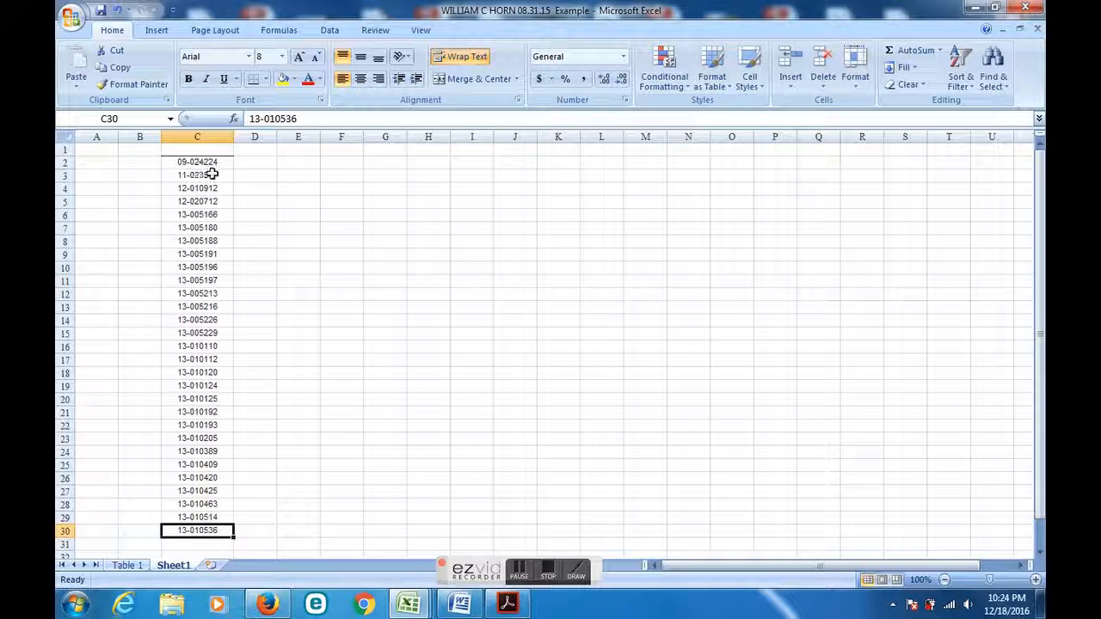
- Return to the Table 1 sheet and copy the pay dates of the first page's items, starting at J14
click(127, 565)
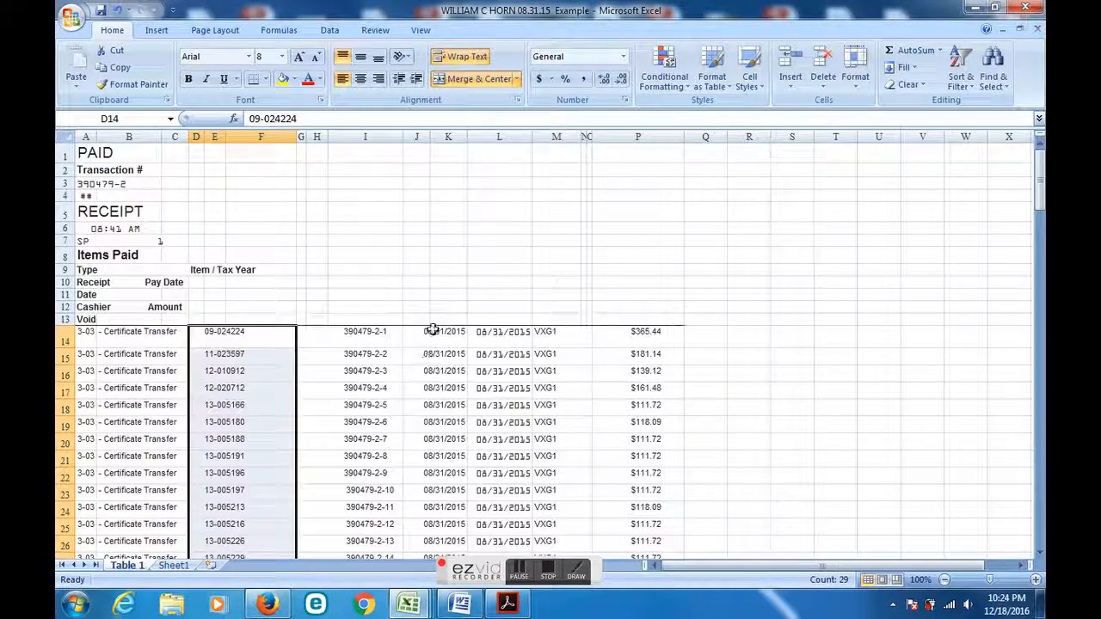
drag(433, 330, 450, 200)
drag(1039, 292, 1044, 222)
right_click(435, 235)
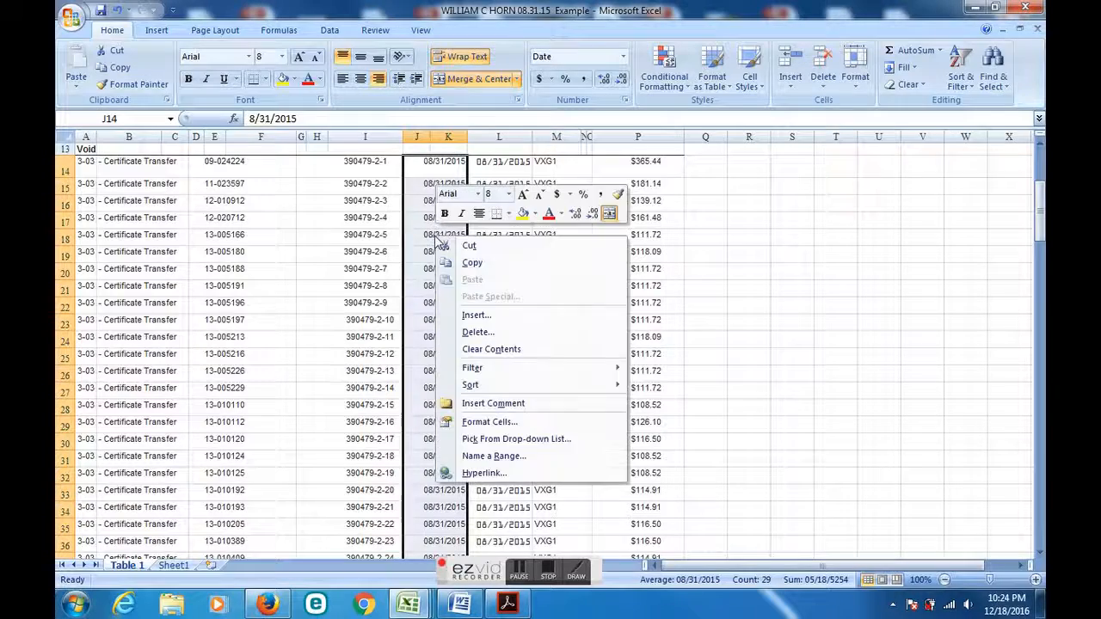
click(480, 263)
- Look over the receipt's second page of certificate items down to the pending transaction amount in row 76
drag(1039, 243, 1039, 256)
mouse_move(1040, 308)
mouse_down()
mouse_move(1039, 482)
mouse_move(1039, 289)
mouse_move(1039, 312)
mouse_up()
click(658, 500)
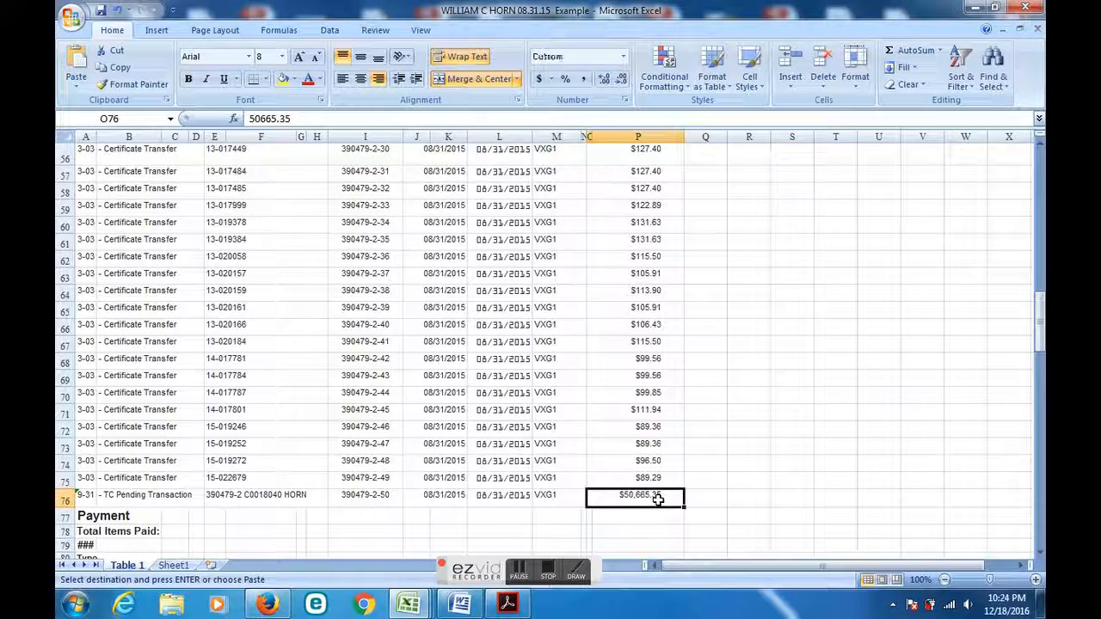
drag(1039, 311, 1039, 234)
right_click(433, 346)
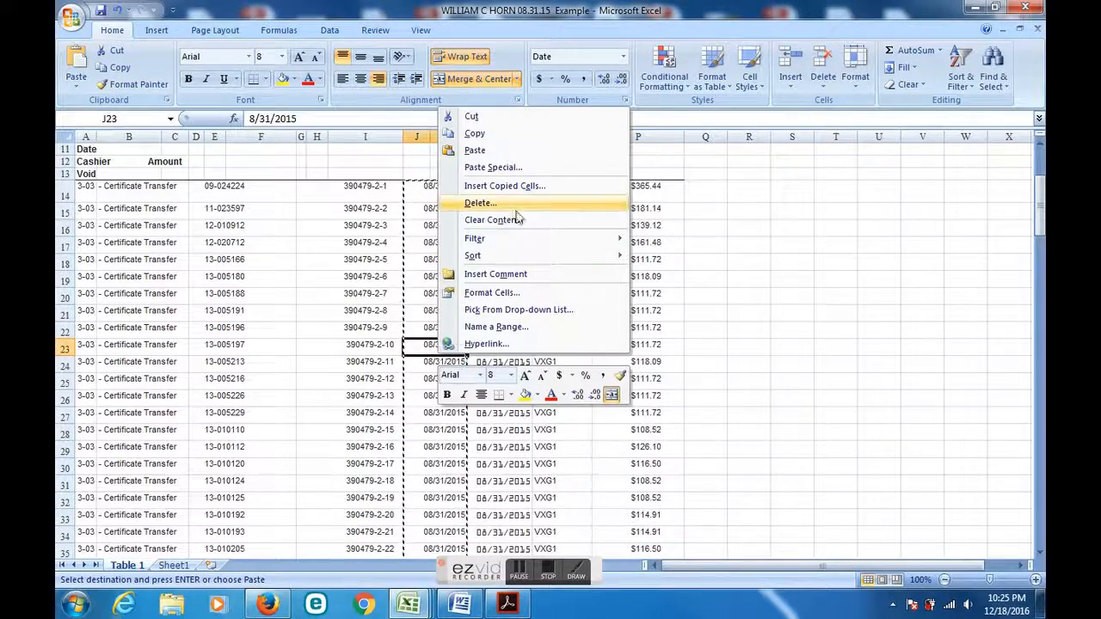
click(504, 132)
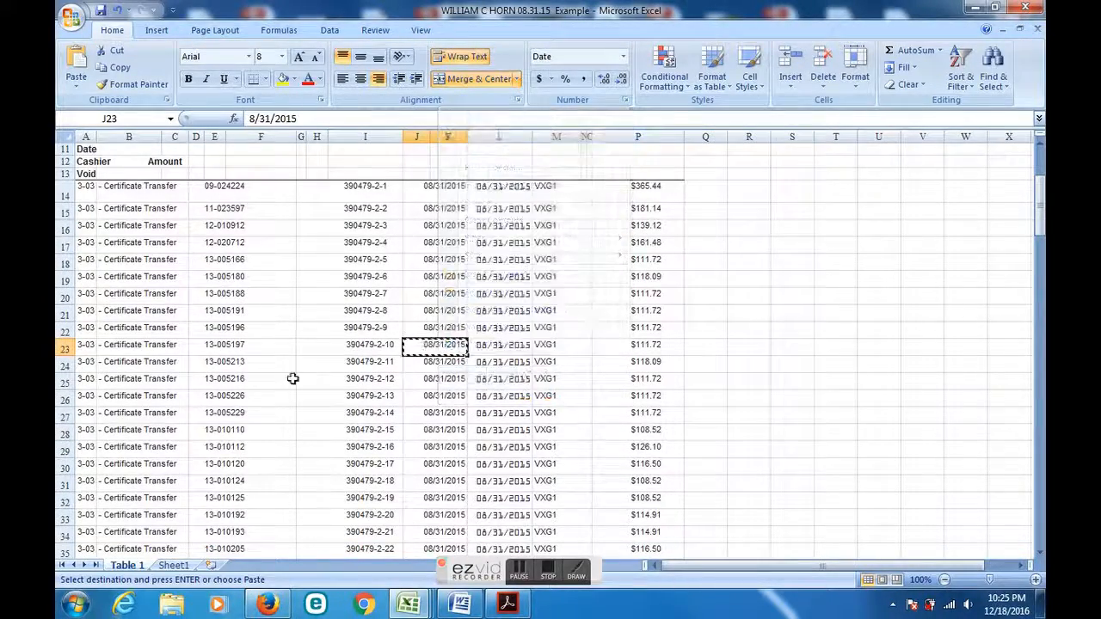
- Copy the pay dates in J14 to K42 on the Table 1 sheet
drag(426, 193, 446, 440)
right_click(446, 440)
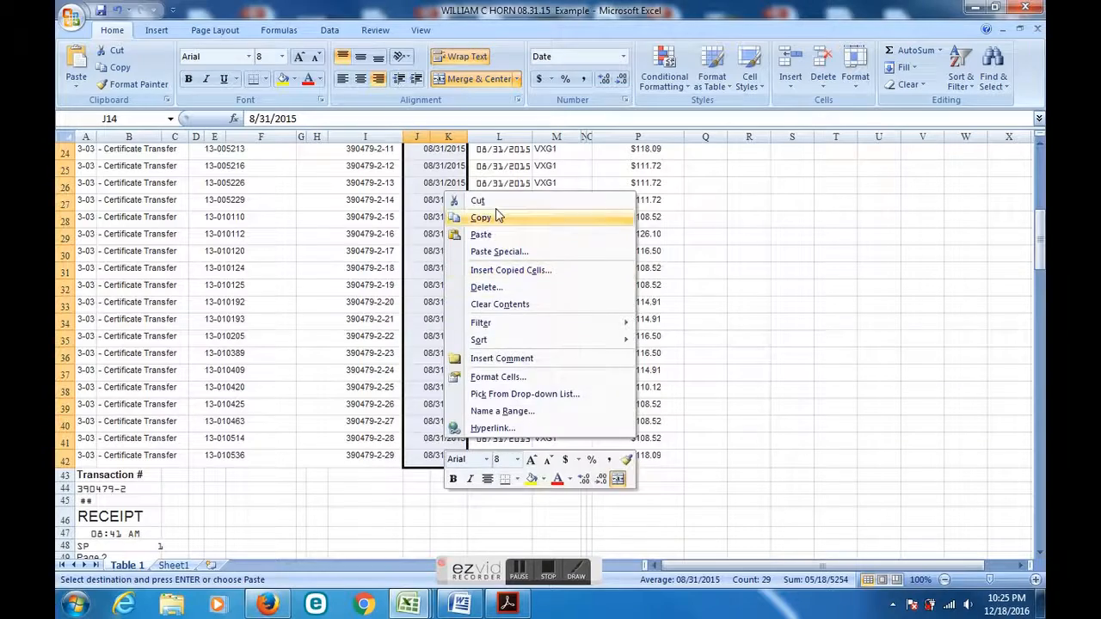
click(497, 221)
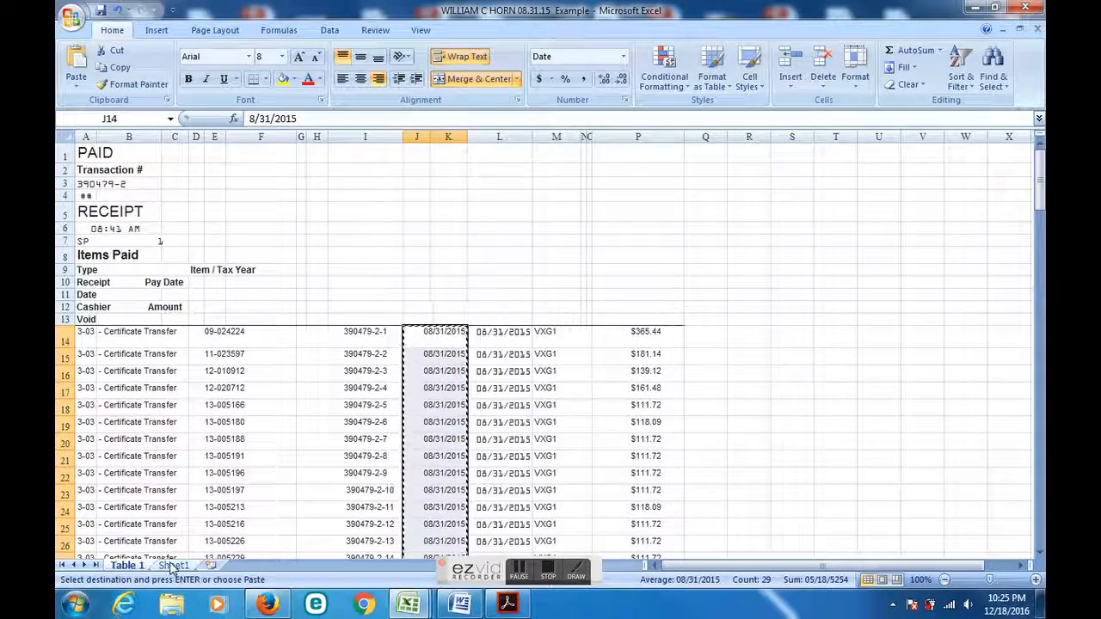
- Paste the copied pay dates into Sheet1 beside the certificate numbers, starting at D2
click(173, 566)
click(263, 161)
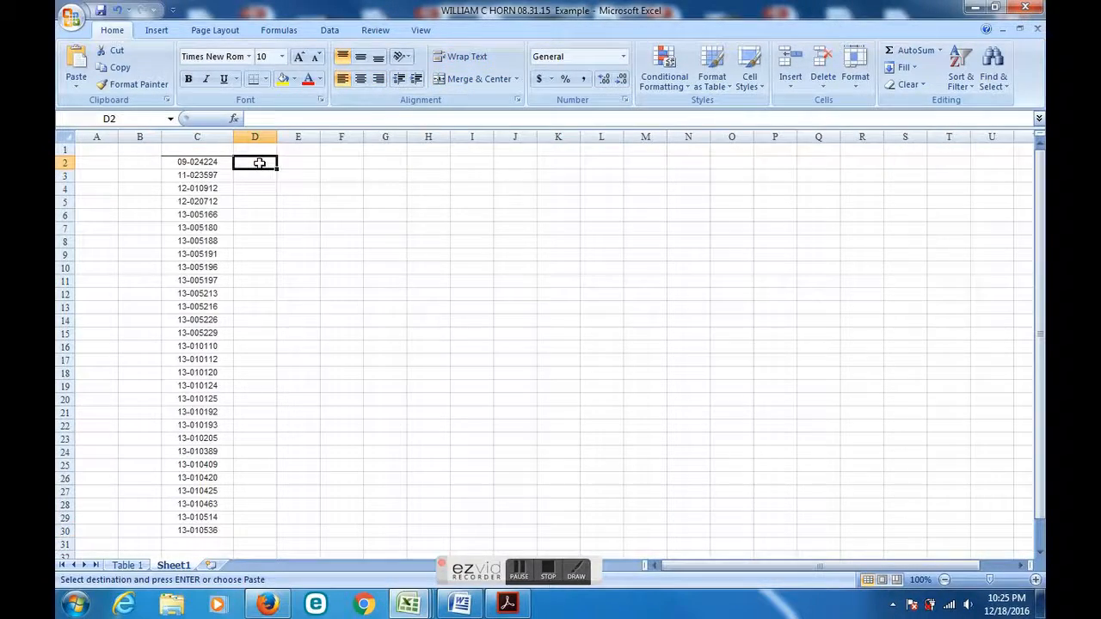
right_click(263, 163)
click(297, 207)
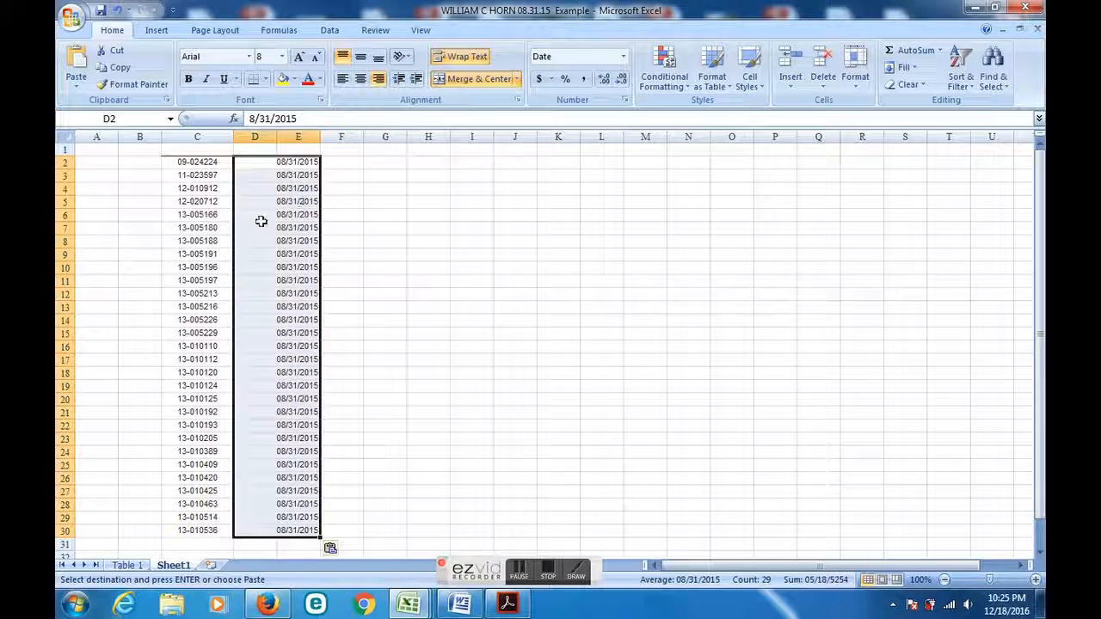
click(336, 191)
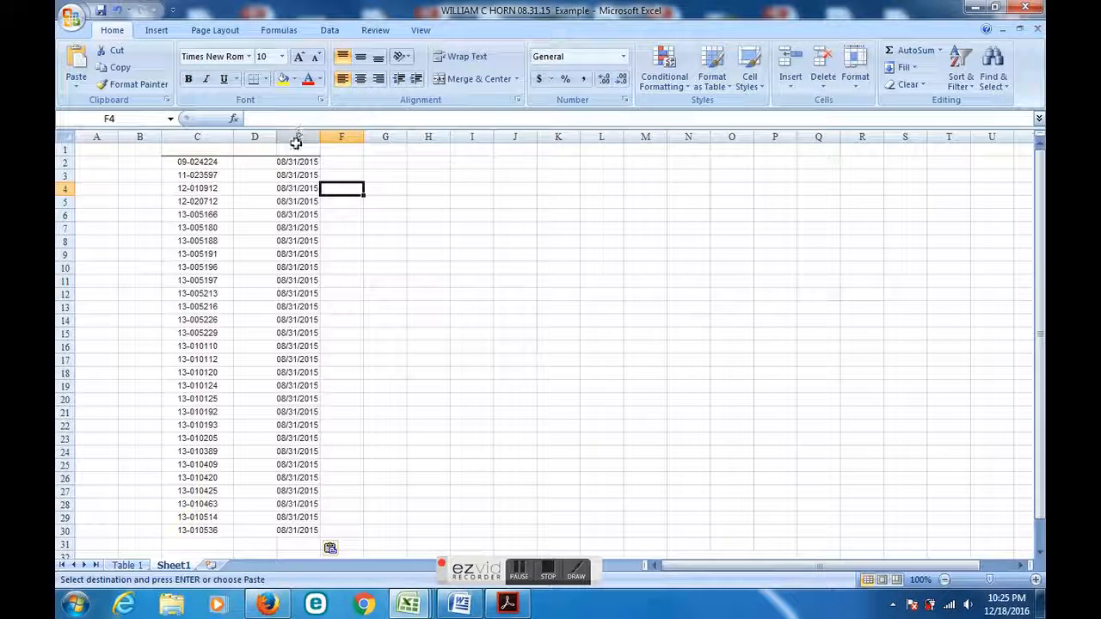
- Delete column E from Sheet1 and widen column D to display the full pay dates
click(292, 162)
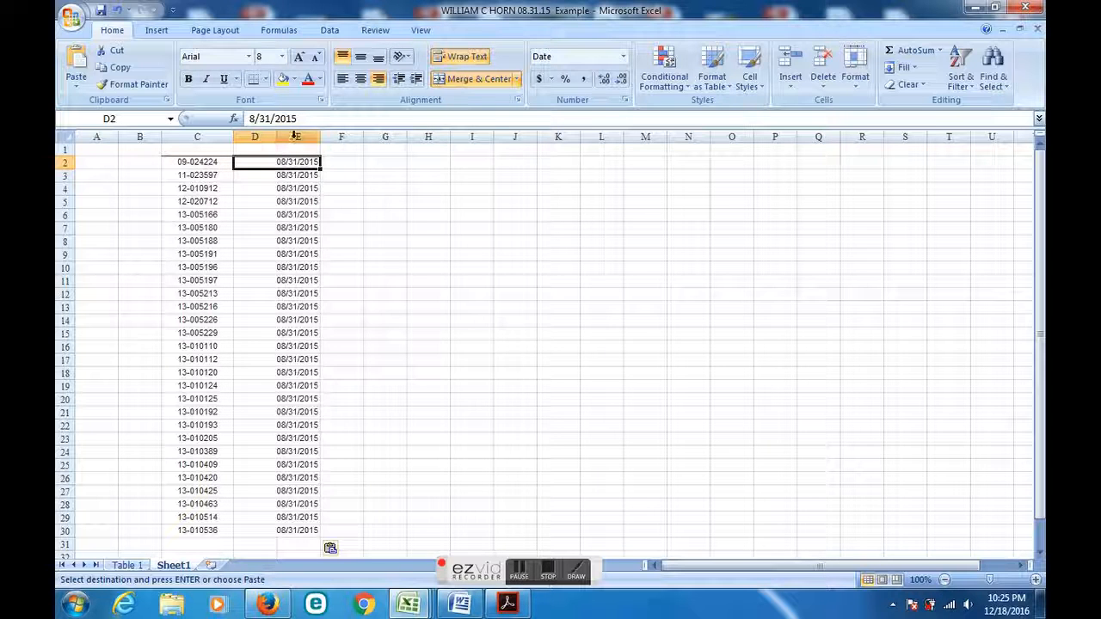
right_click(296, 136)
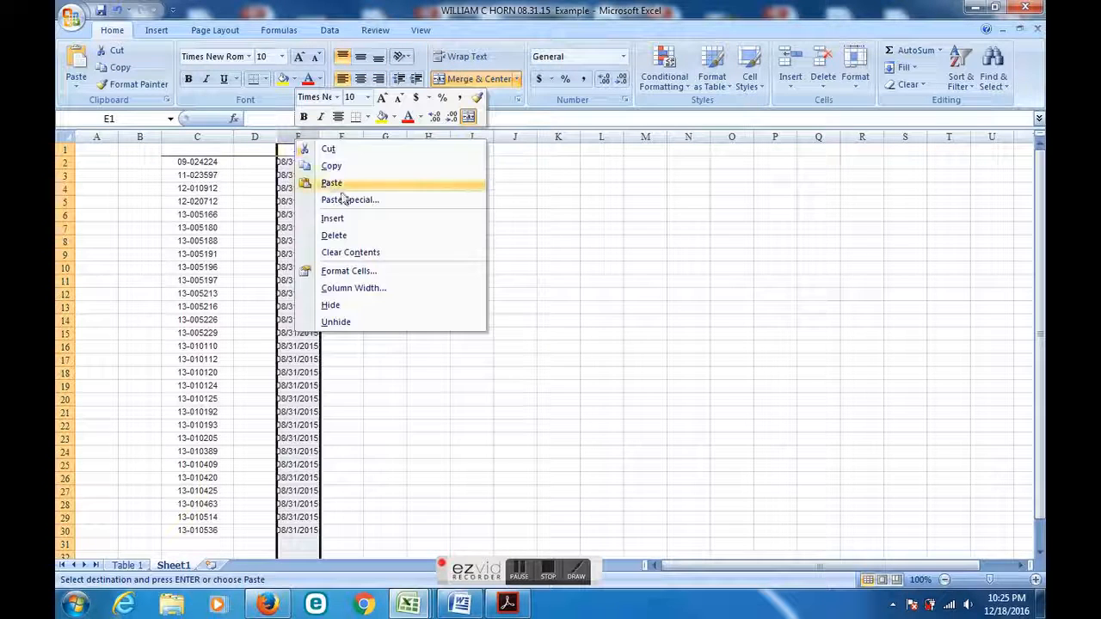
click(333, 236)
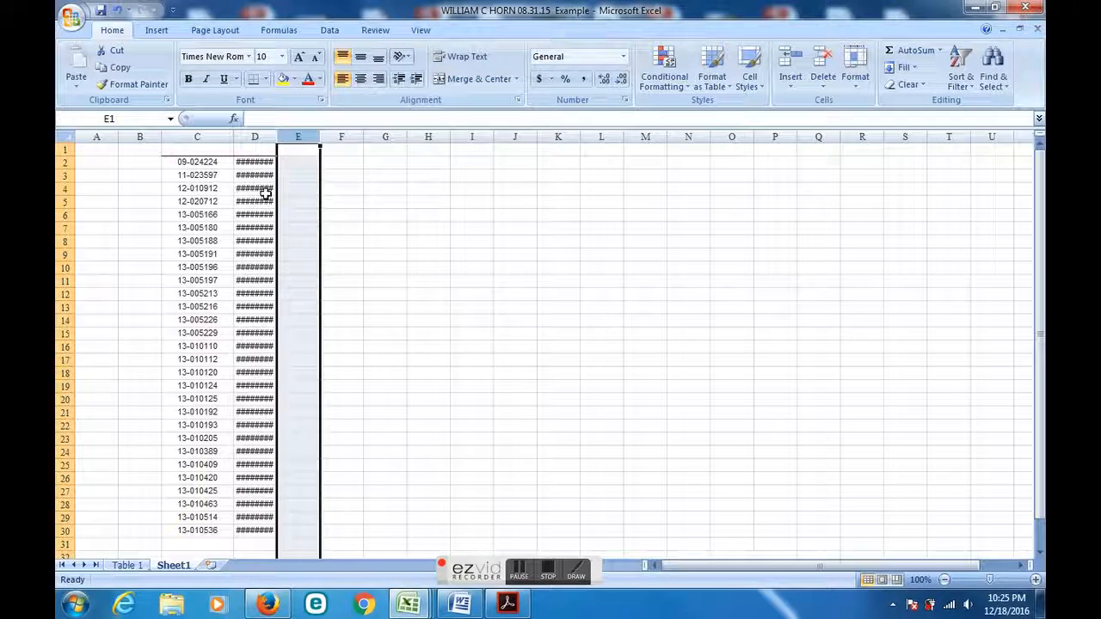
click(270, 151)
drag(276, 137, 303, 139)
click(197, 214)
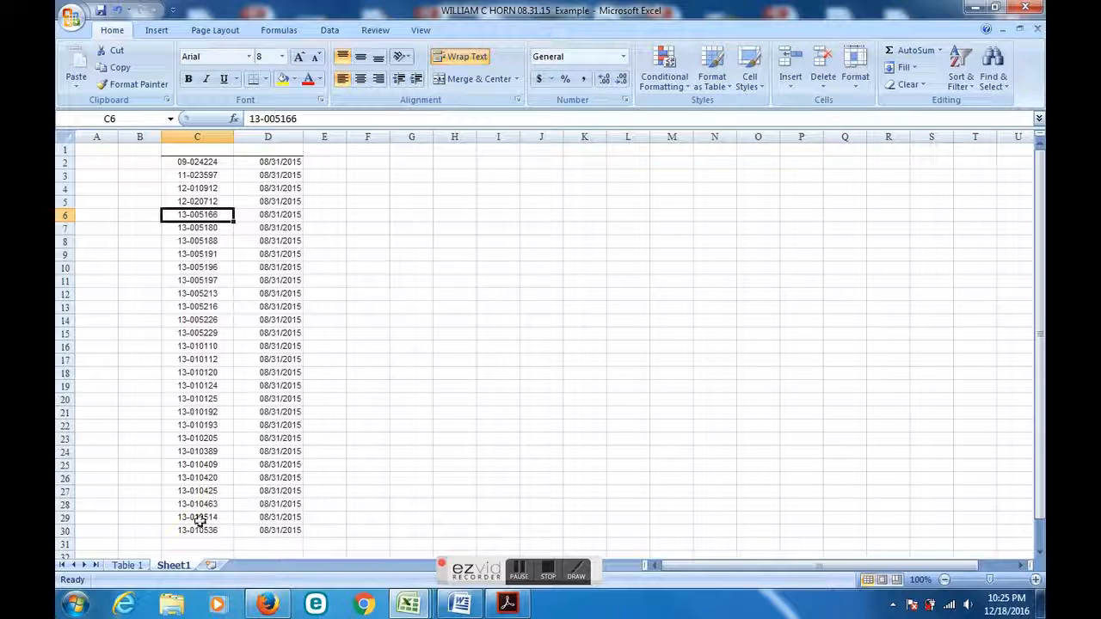
- Copy the first page's certificate amounts in P14 to P42 on the Table 1 sheet
click(127, 565)
click(655, 334)
drag(655, 334, 656, 400)
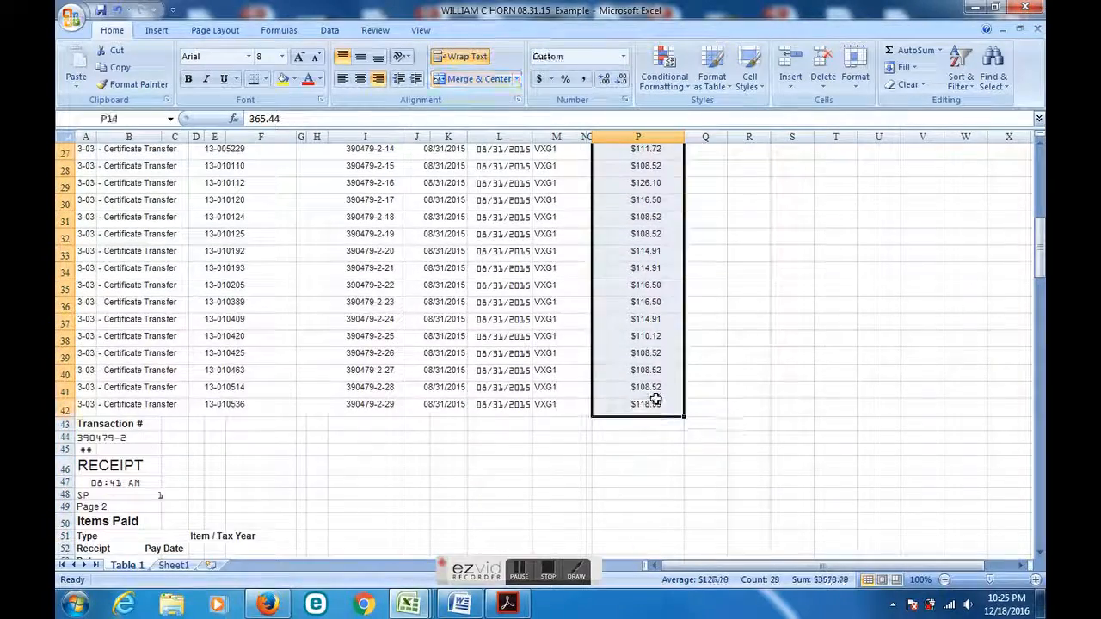
right_click(656, 400)
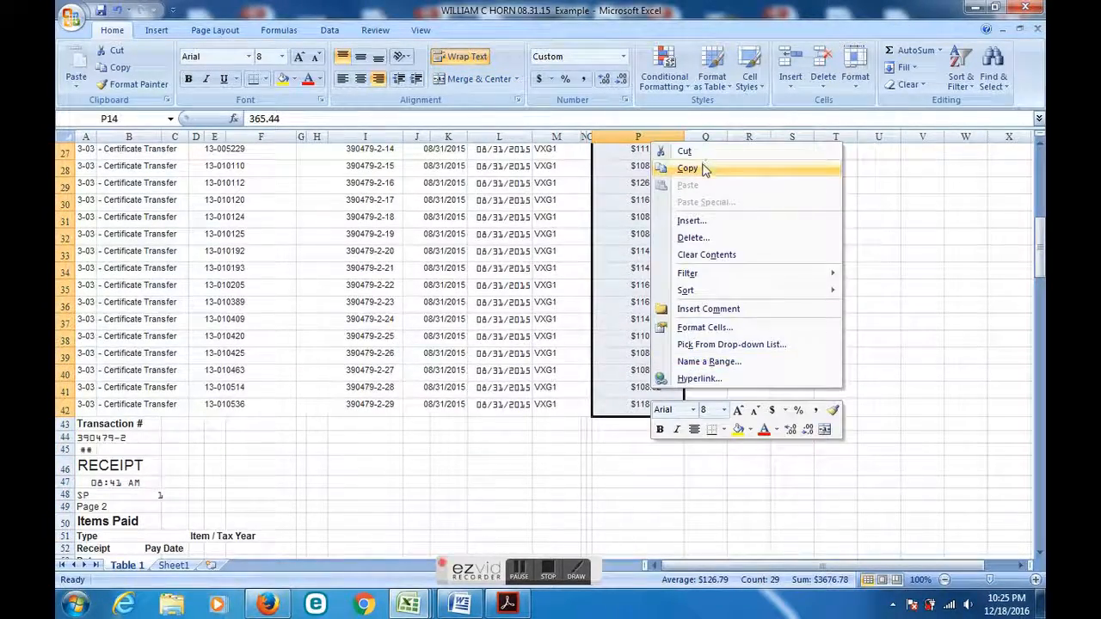
click(688, 169)
- Paste the copied amounts into Sheet1 starting at E2, and widen column E to display them in full
click(175, 566)
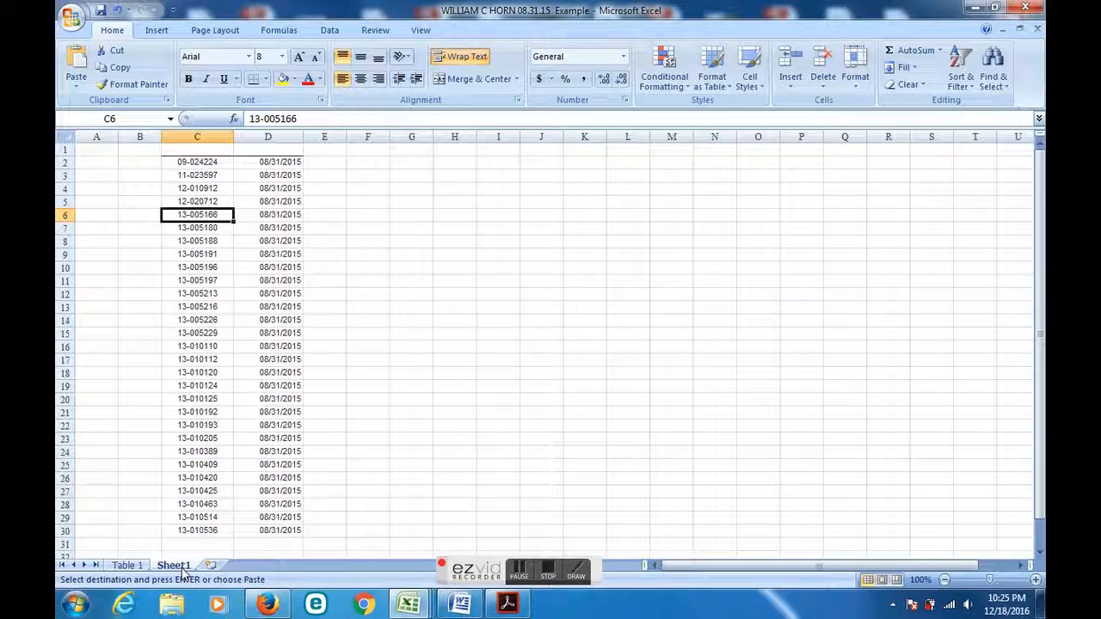
click(332, 162)
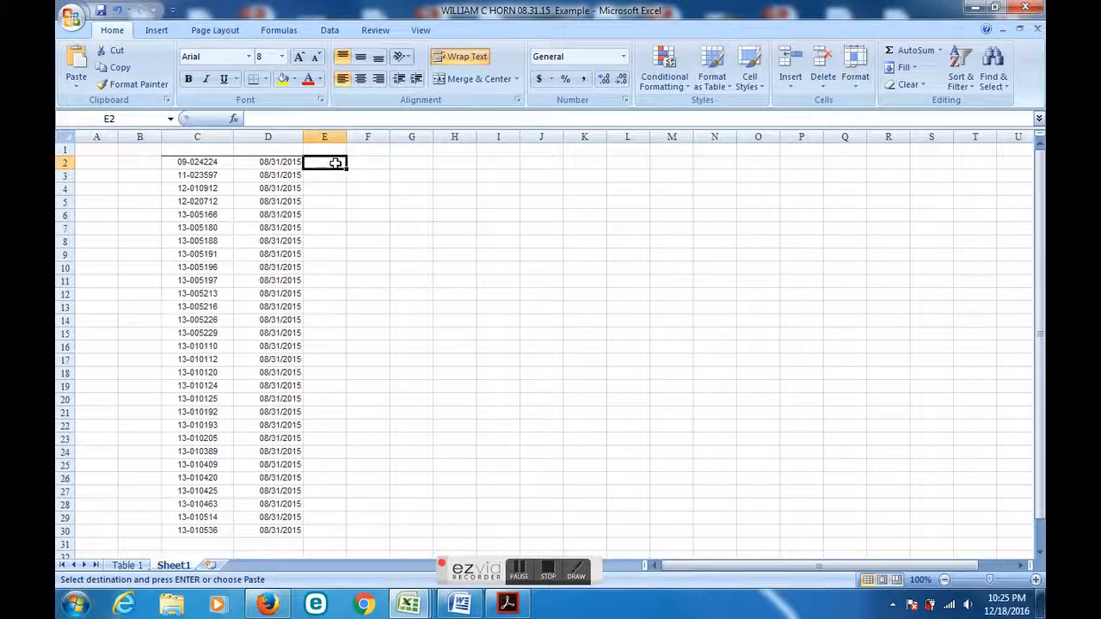
right_click(334, 163)
click(371, 207)
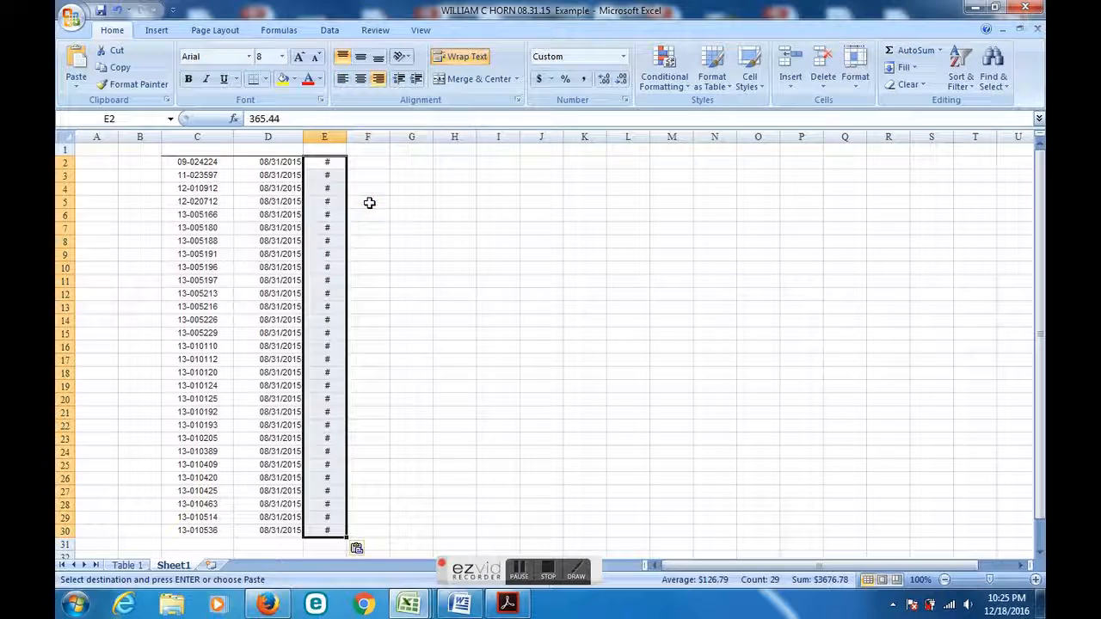
drag(346, 142, 372, 142)
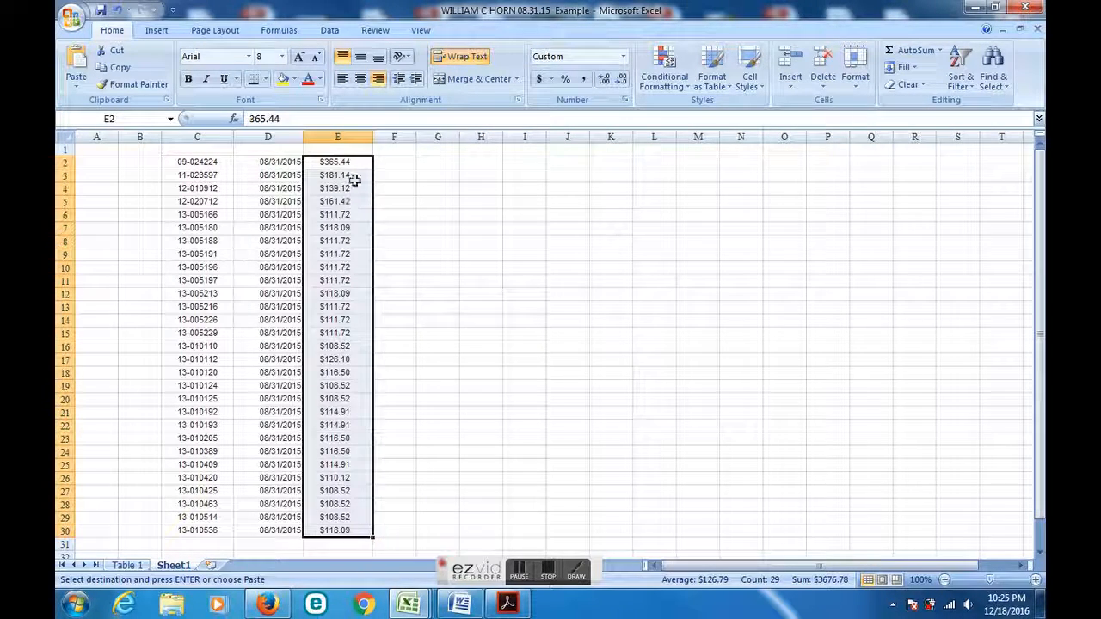
- Turn off text wrapping for C2 to E30 on Sheet1, then bottom-align and horizontally center the entries
drag(192, 162, 332, 531)
click(460, 57)
click(459, 63)
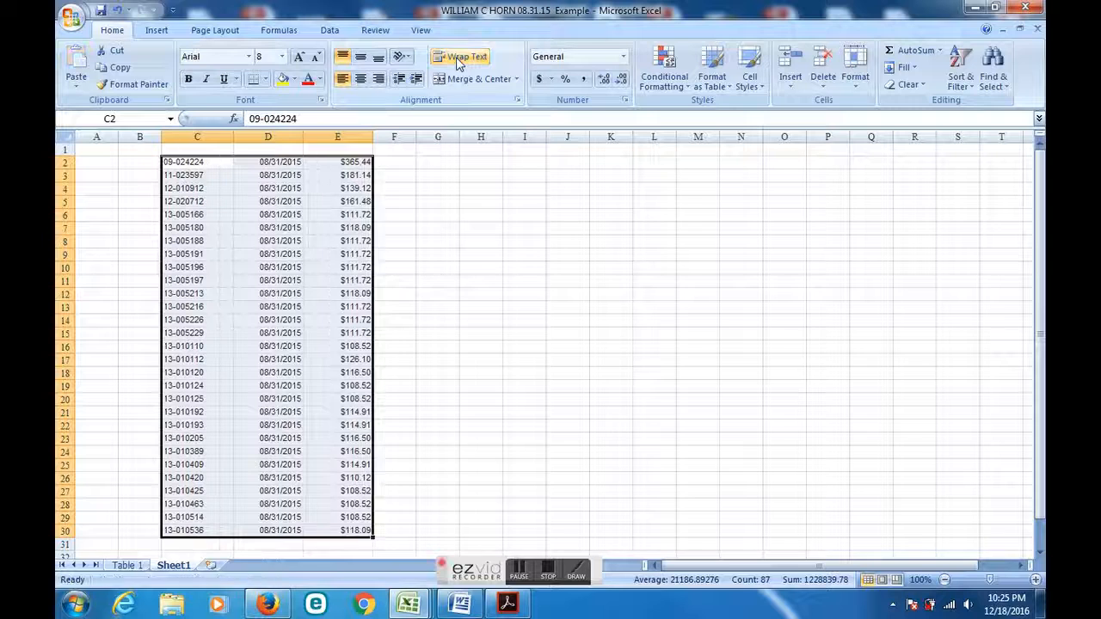
click(379, 60)
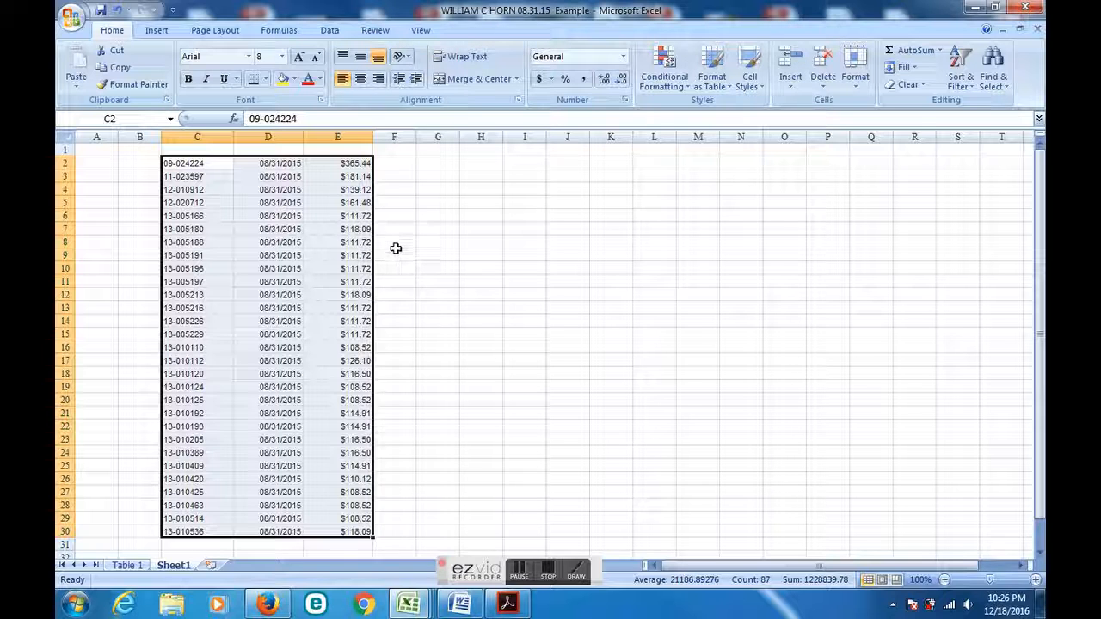
click(360, 79)
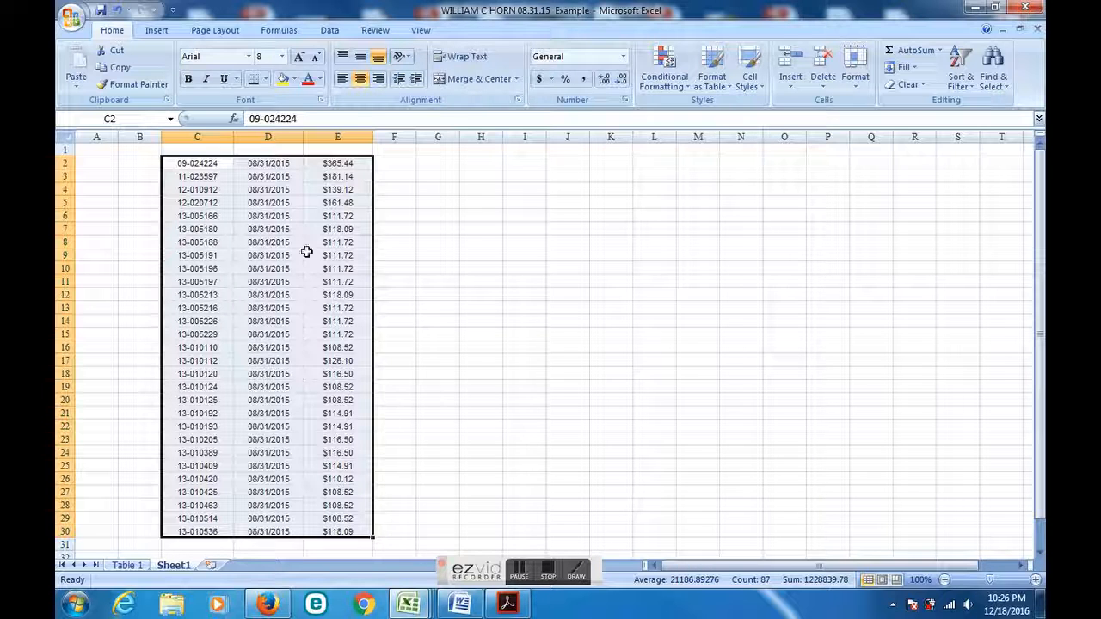
- Copy C2 to E30 and paste it over the old entries in the ILIT 7-31-2015 workbook's Purchases sheet, starting at A75
right_click(218, 311)
click(260, 335)
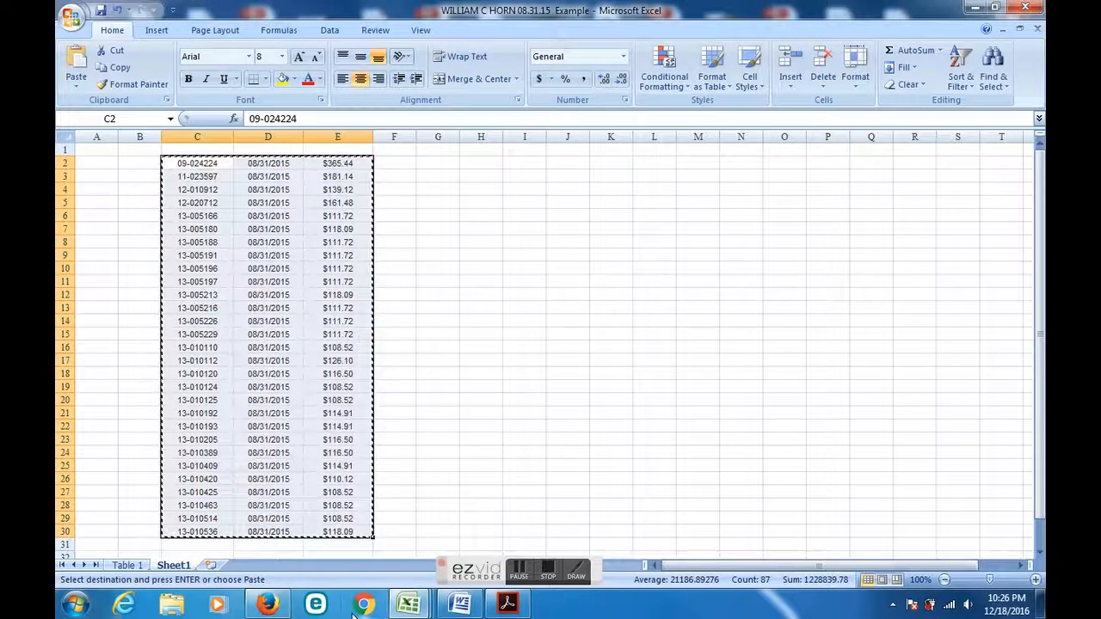
mouse_move(406, 608)
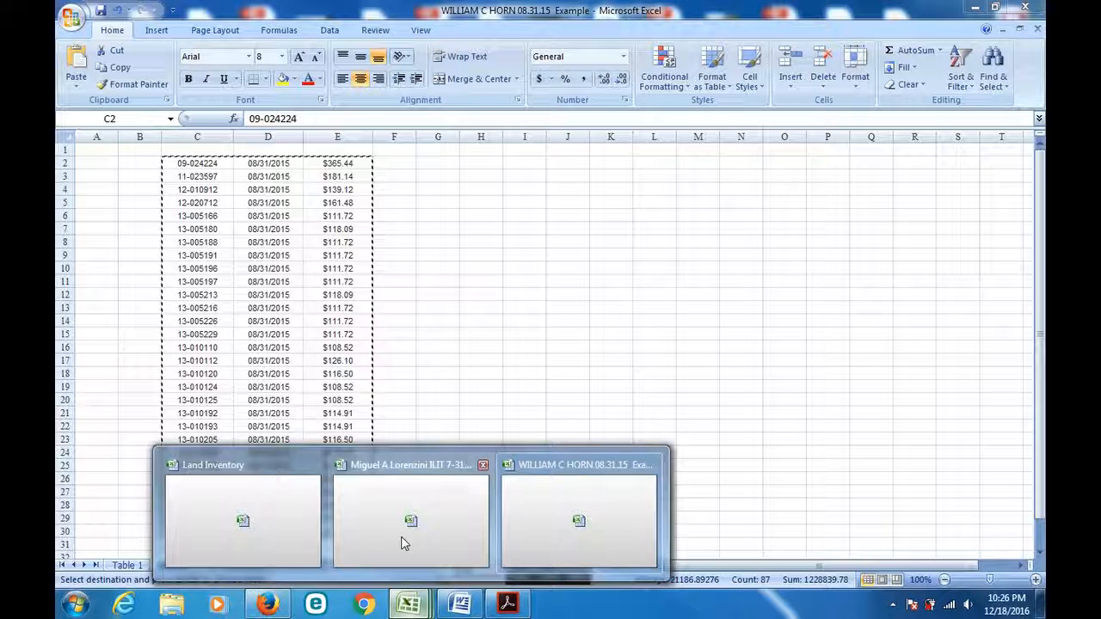
click(460, 538)
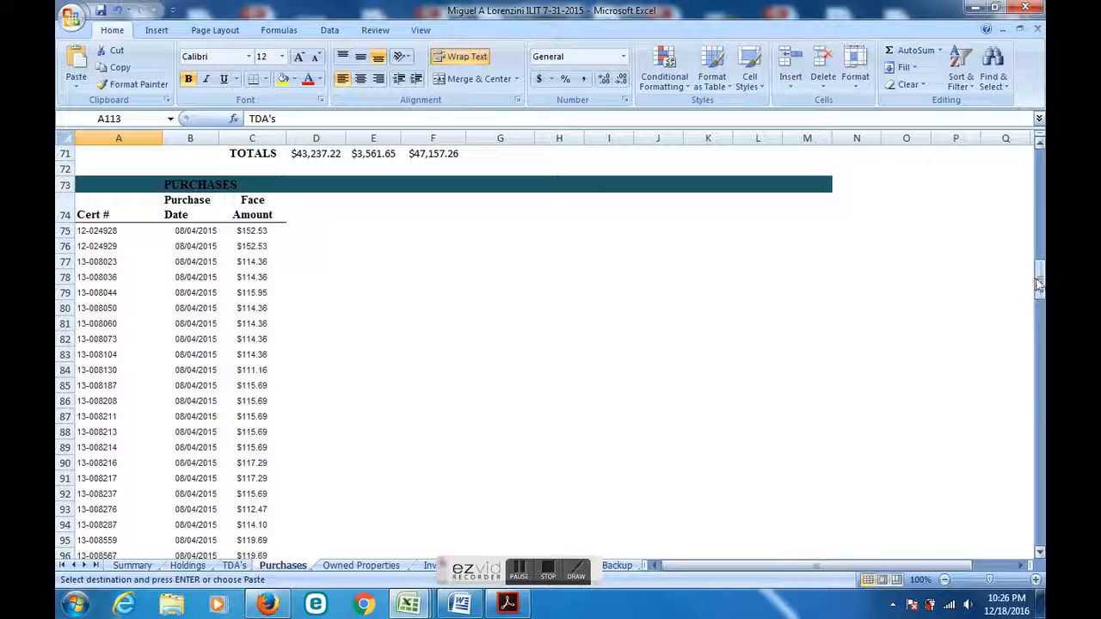
drag(1039, 286, 1039, 287)
click(97, 233)
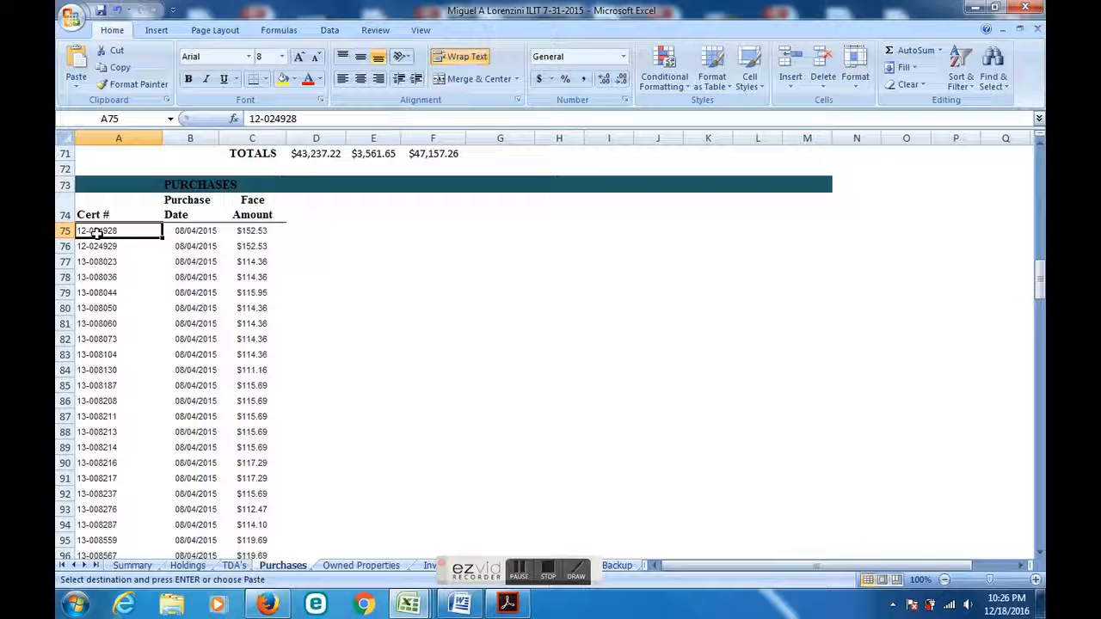
right_click(98, 238)
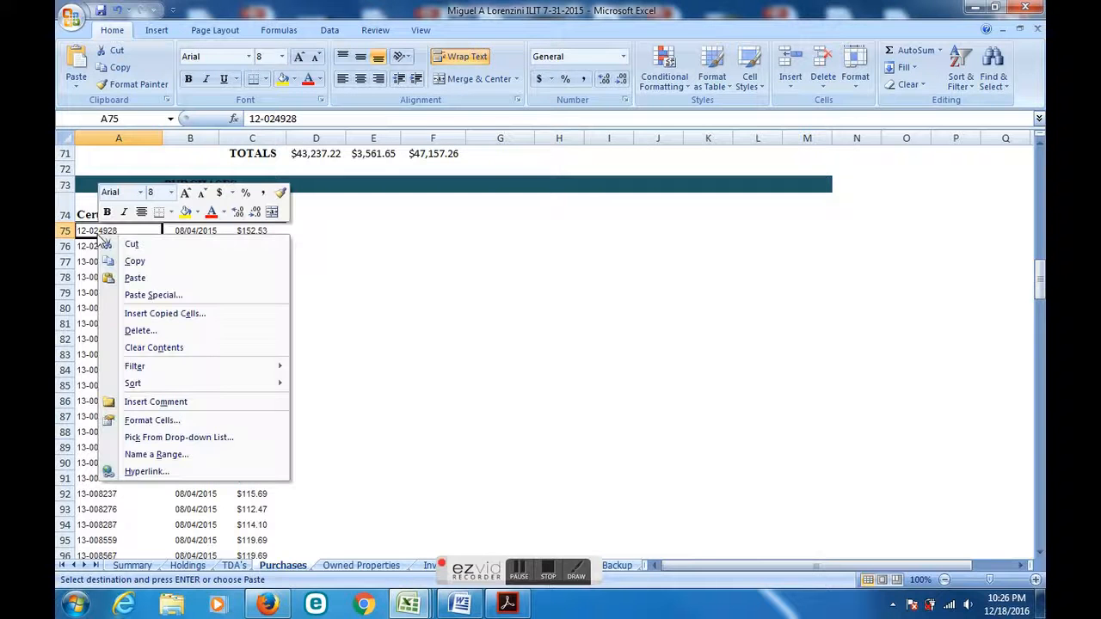
click(164, 283)
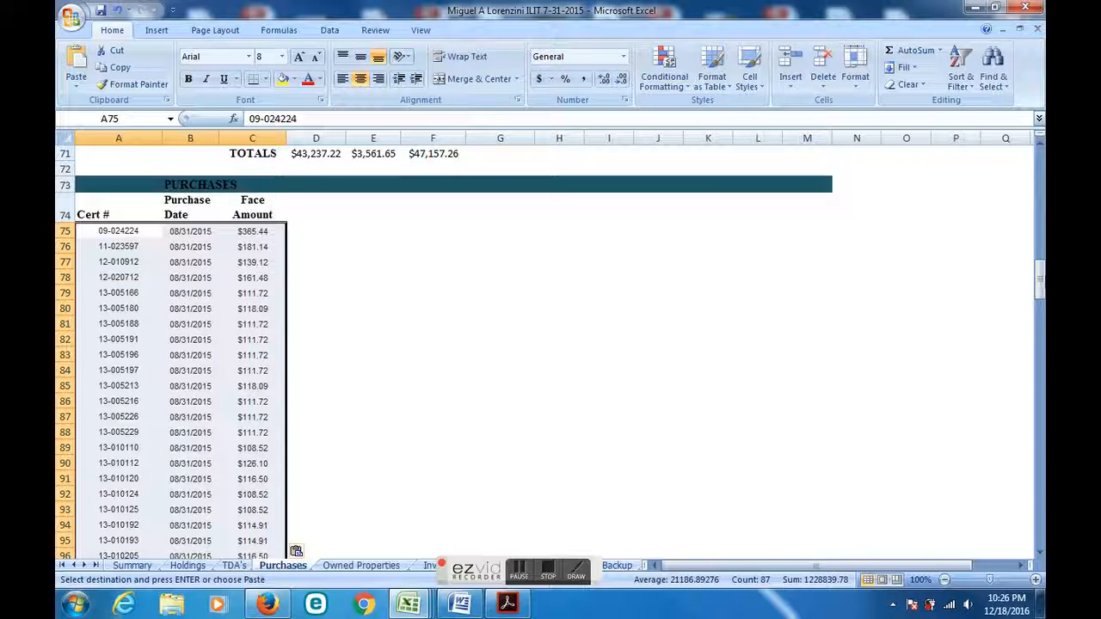
- Clear the leftover 08/04/2015 purchases in A104 to C111, below the pasted certificates
drag(1039, 289, 1039, 319)
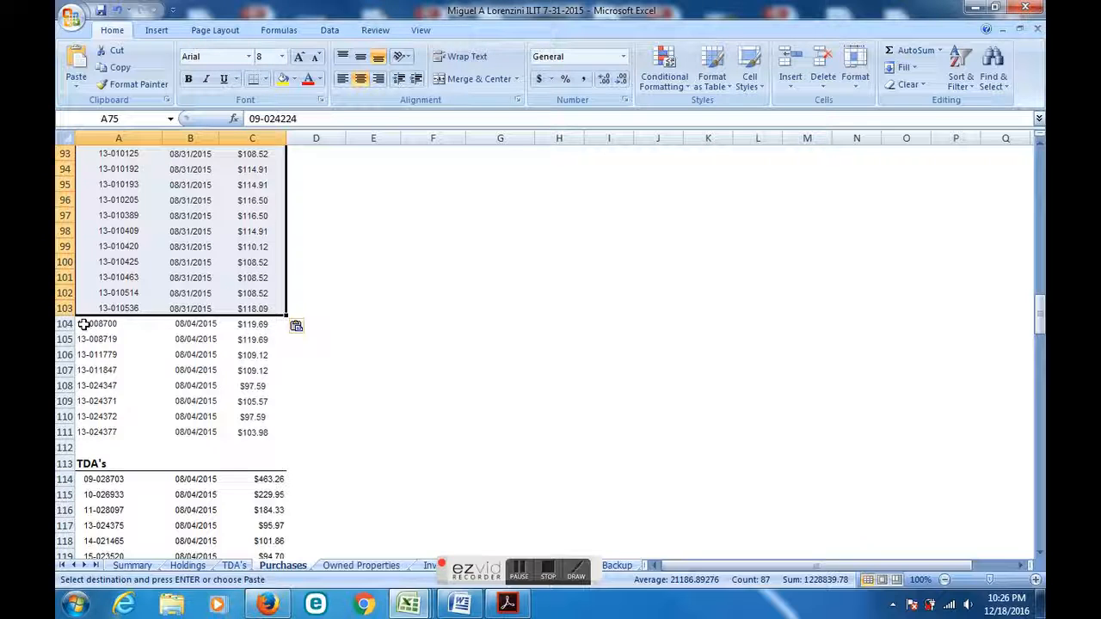
drag(100, 324, 262, 431)
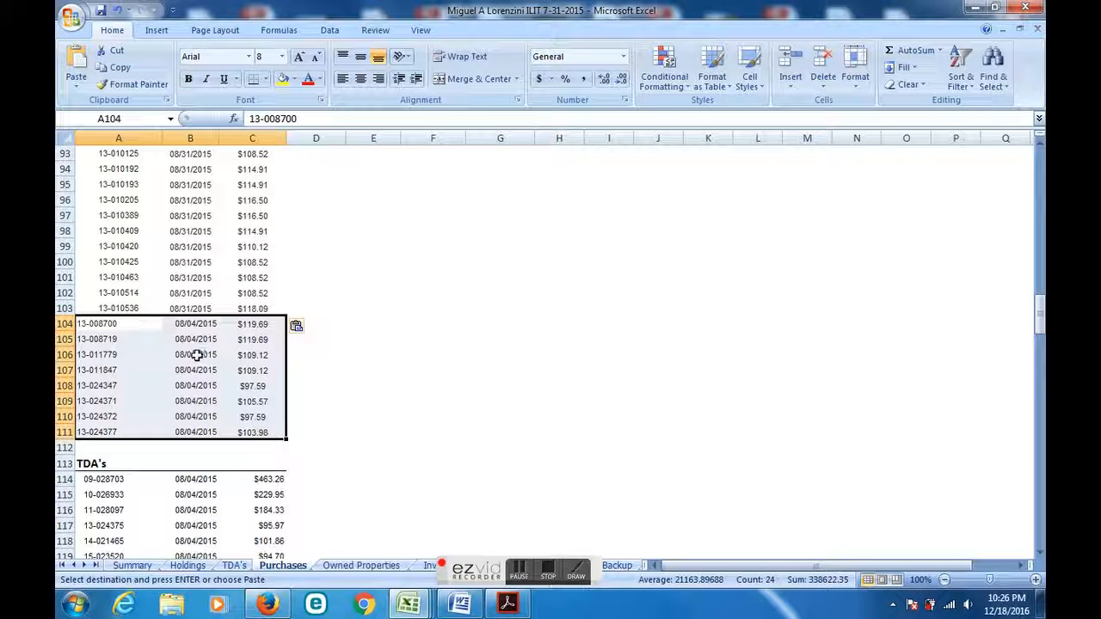
key(Delete)
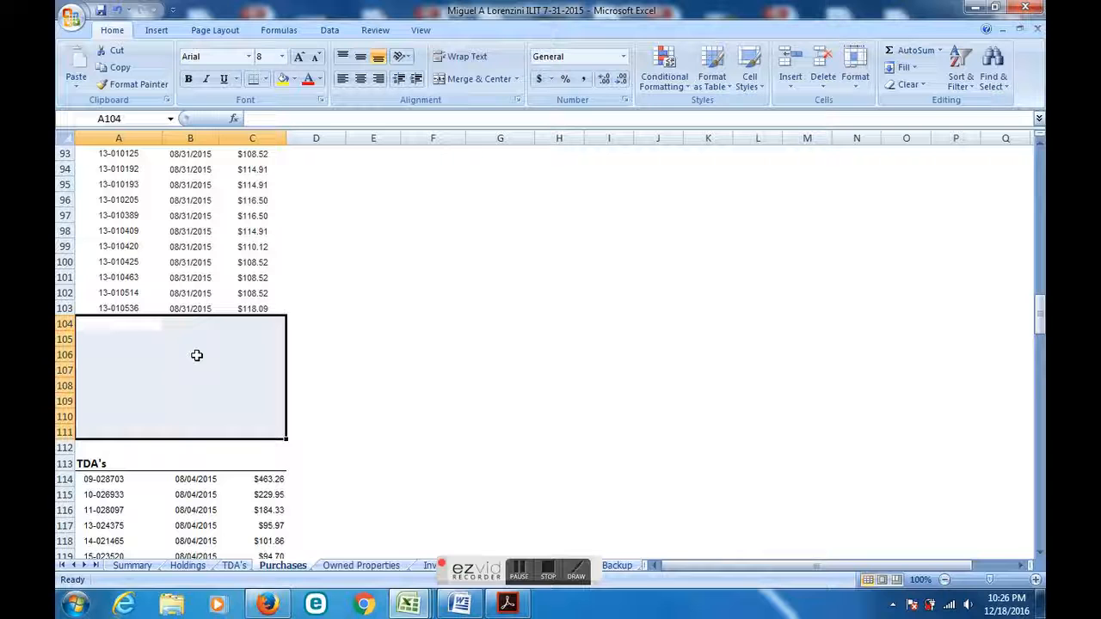
click(144, 413)
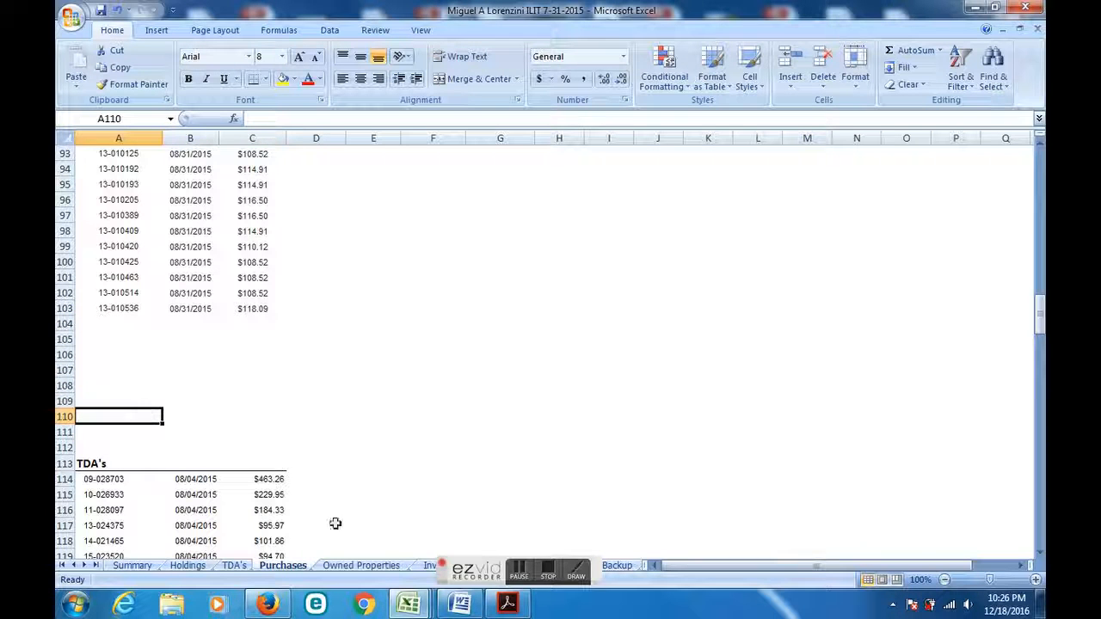
- Switch to the receipt workbook's Table 1 sheet and highlight the second-page certificate items from E56 through the amounts in column P
mouse_move(409, 605)
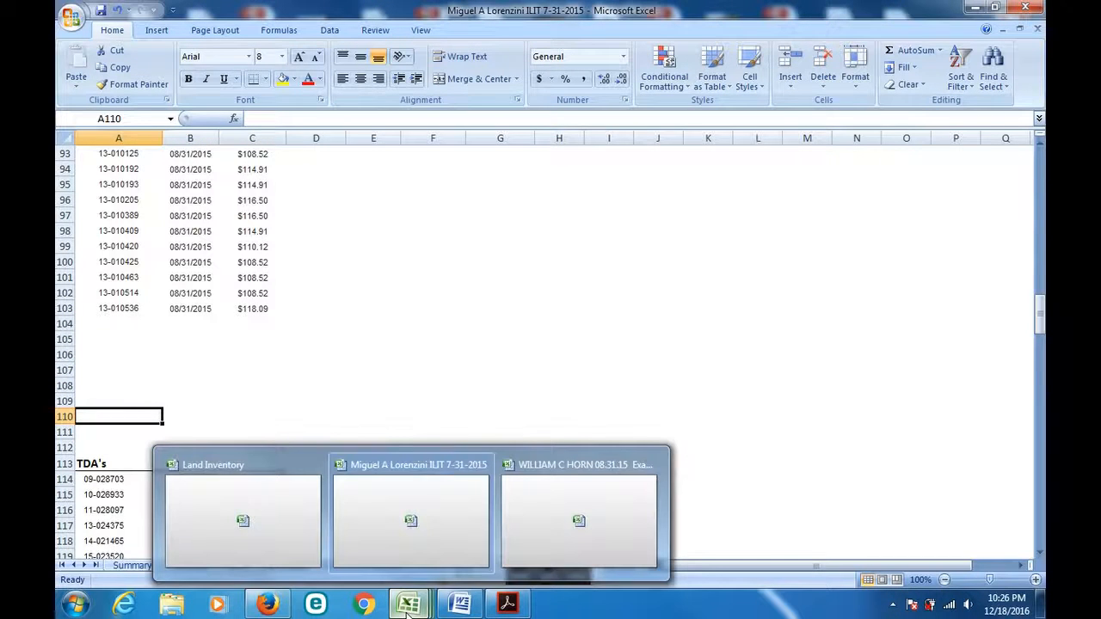
click(564, 544)
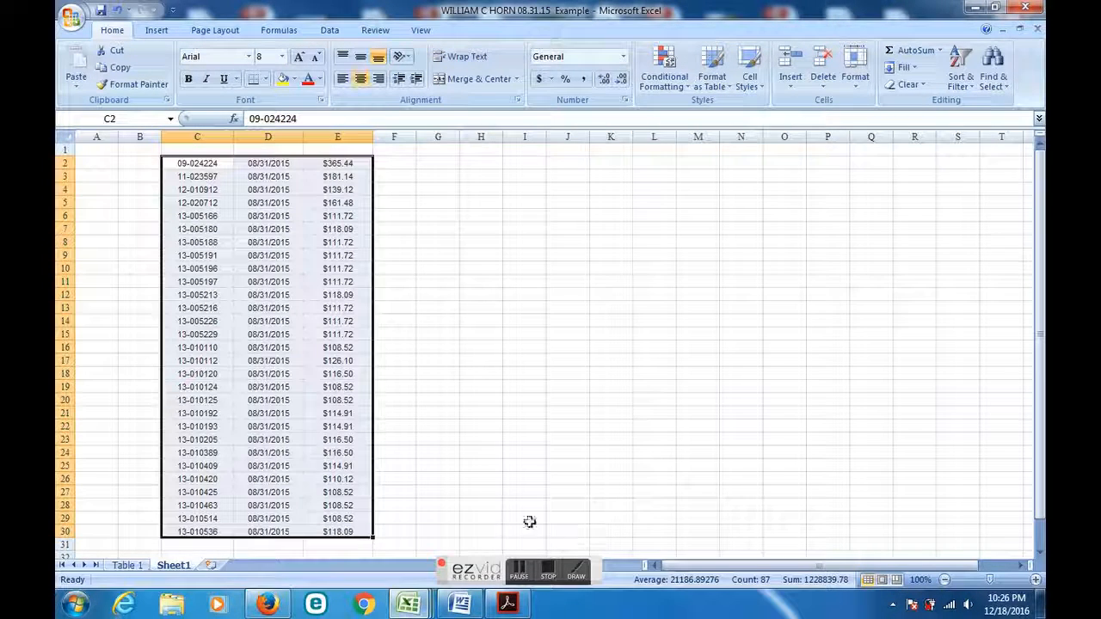
click(139, 566)
drag(1038, 194, 1040, 294)
drag(267, 231, 660, 282)
- Return to the statement workbook and insert blank rows at rows 105 to 133 of the Purchases sheet, above the TDA's section
click(418, 610)
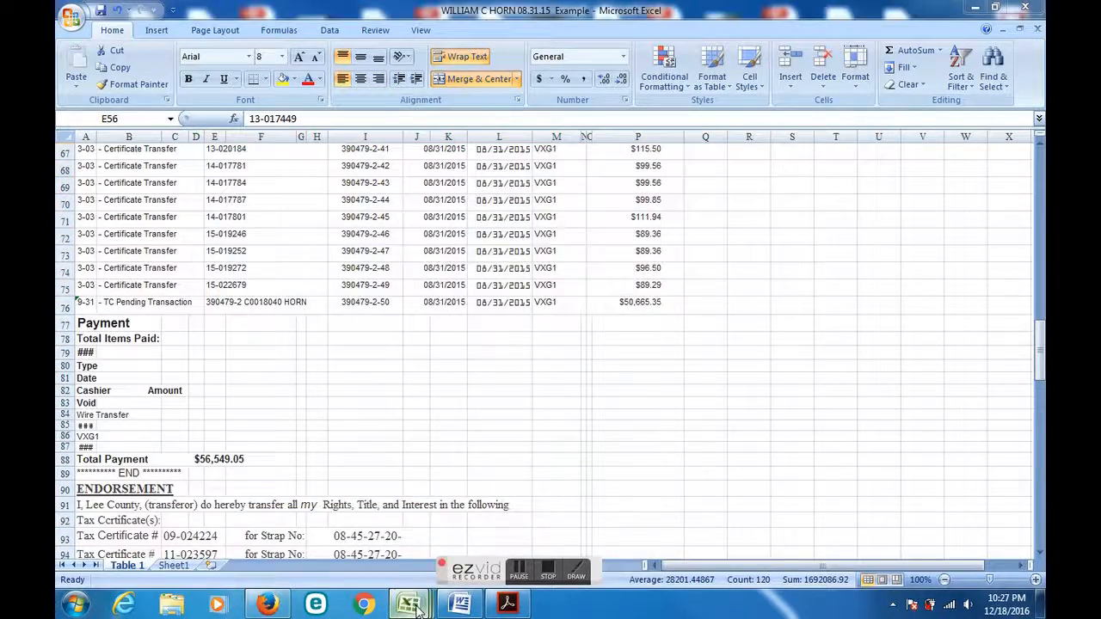
click(389, 513)
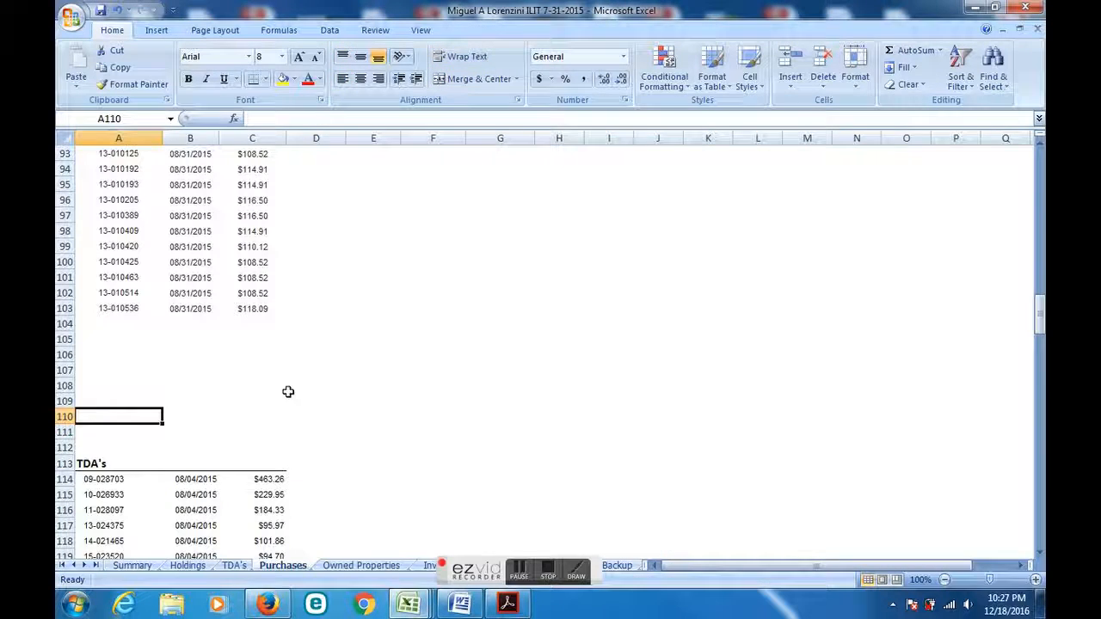
drag(62, 341, 60, 465)
right_click(65, 441)
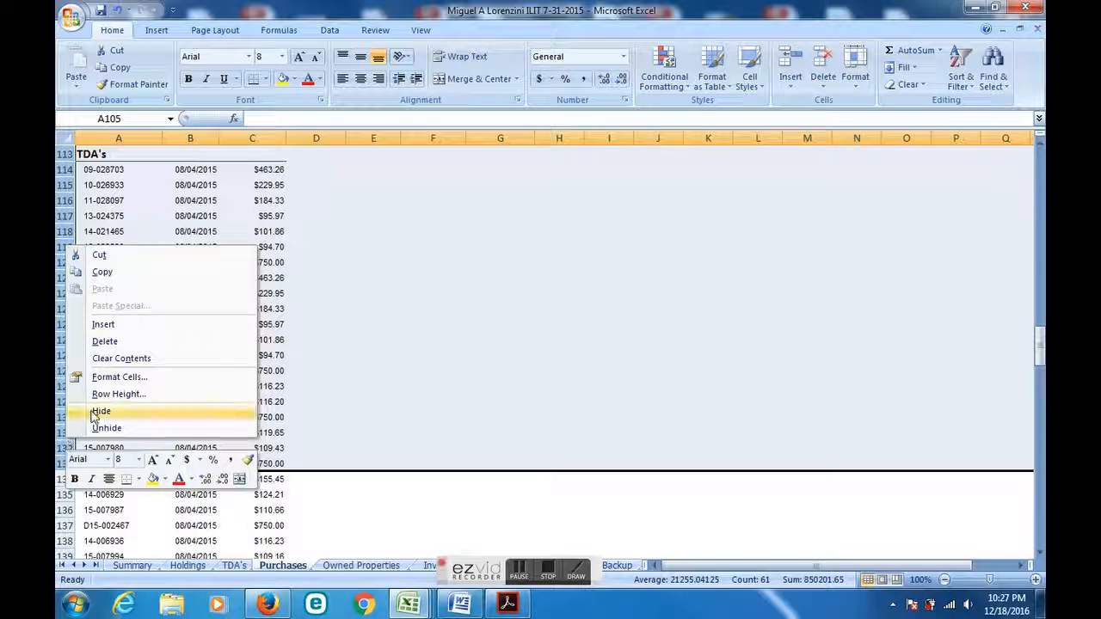
click(112, 325)
click(206, 437)
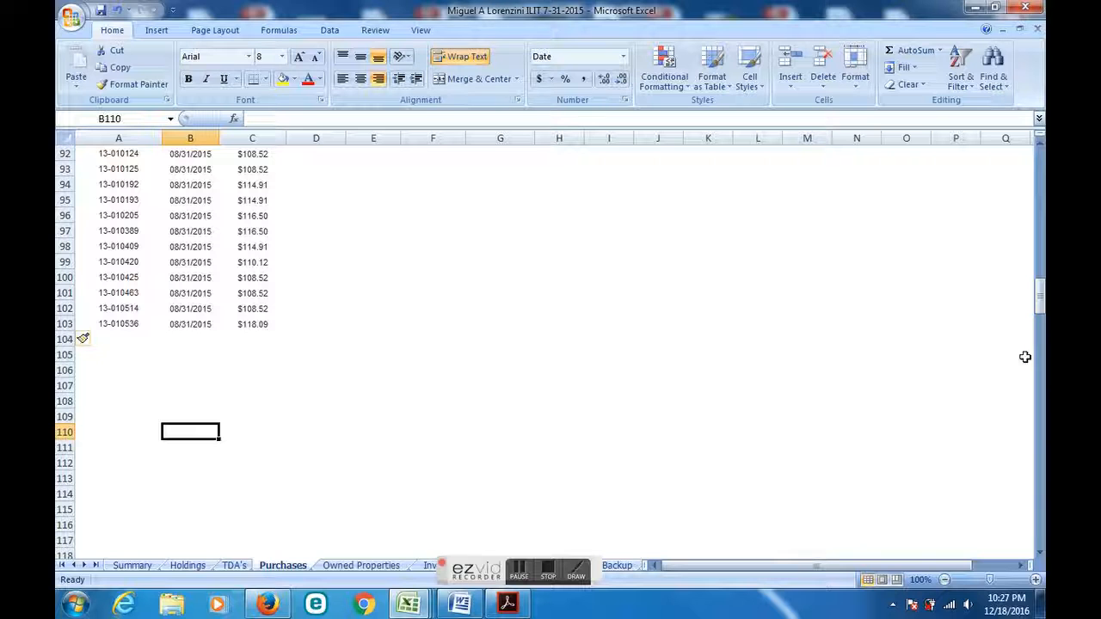
- Copy the certificate numbers, purchase dates and face amounts in A75 to C101 on the Purchases sheet
drag(1038, 291, 1041, 252)
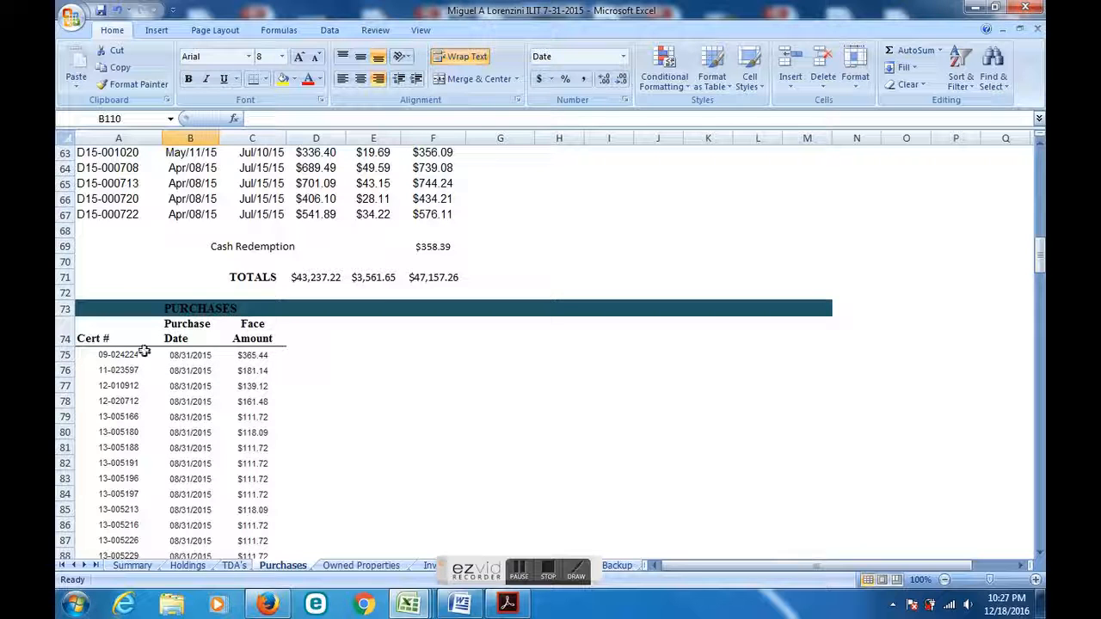
drag(139, 355, 239, 552)
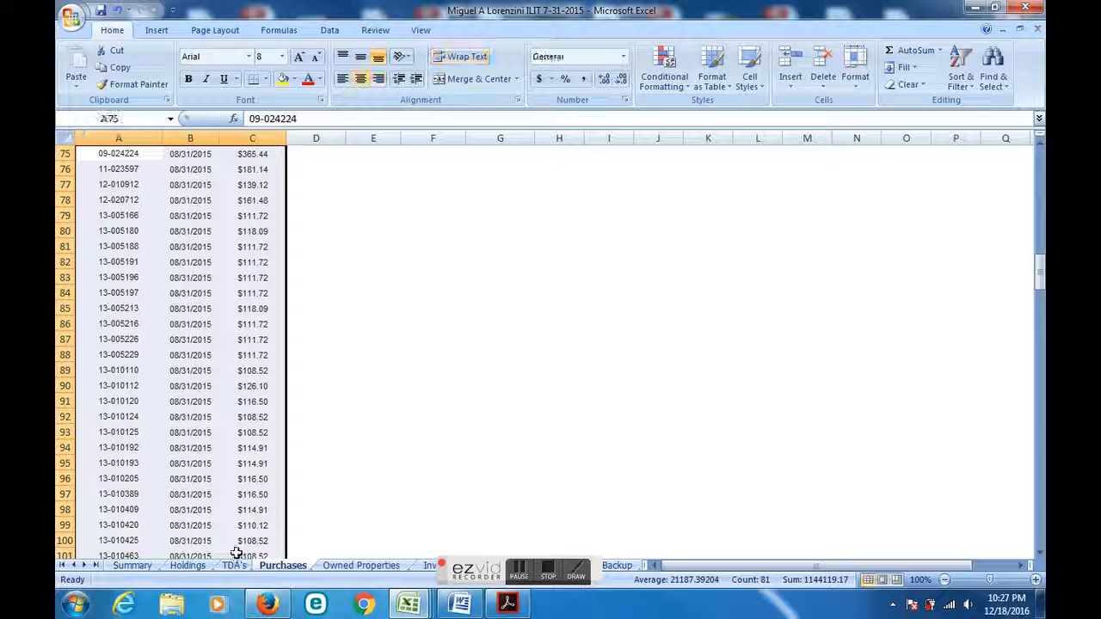
right_click(202, 456)
click(270, 238)
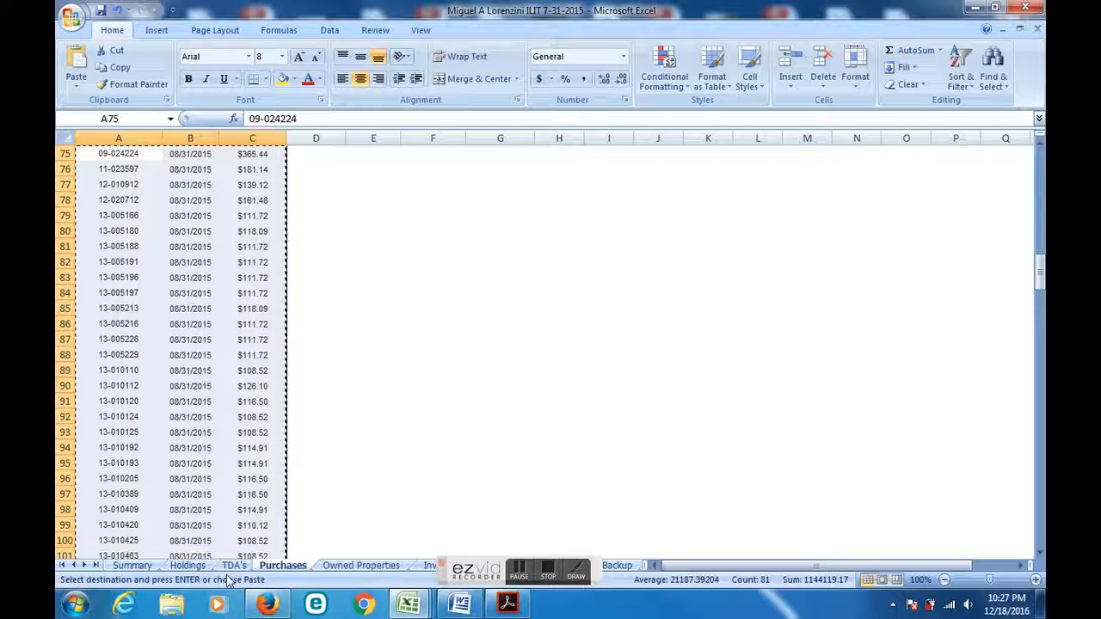
- Open the Holdings sheet and select A155, the blank row between the last certificate and the TOTAL row
click(189, 566)
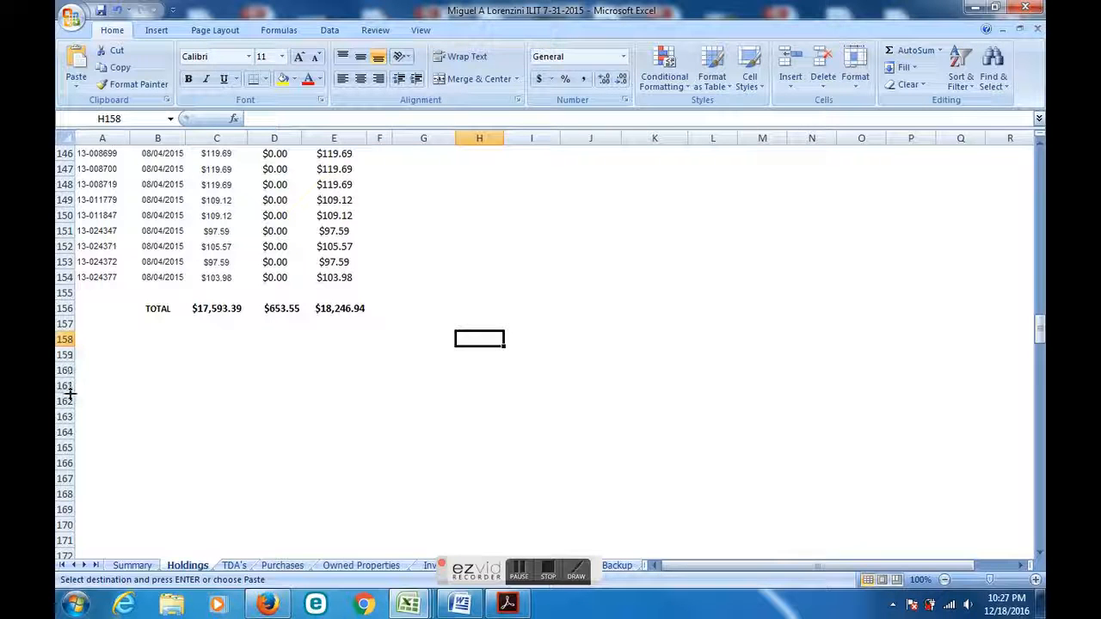
click(99, 289)
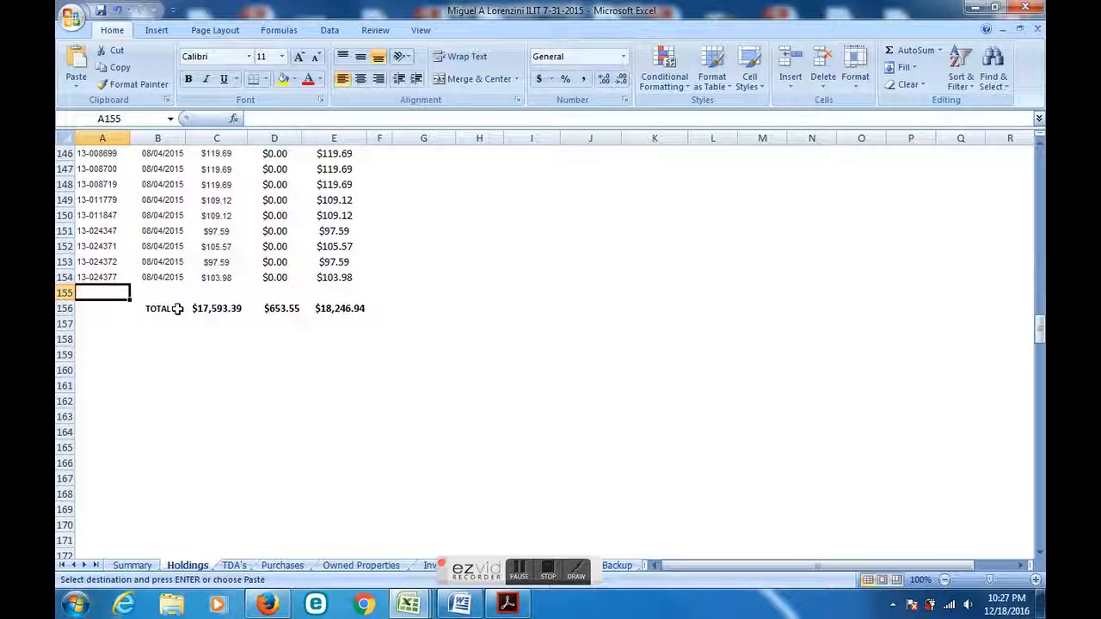
mouse_move(1041, 333)
mouse_down()
mouse_move(1041, 318)
mouse_move(1041, 330)
mouse_up()
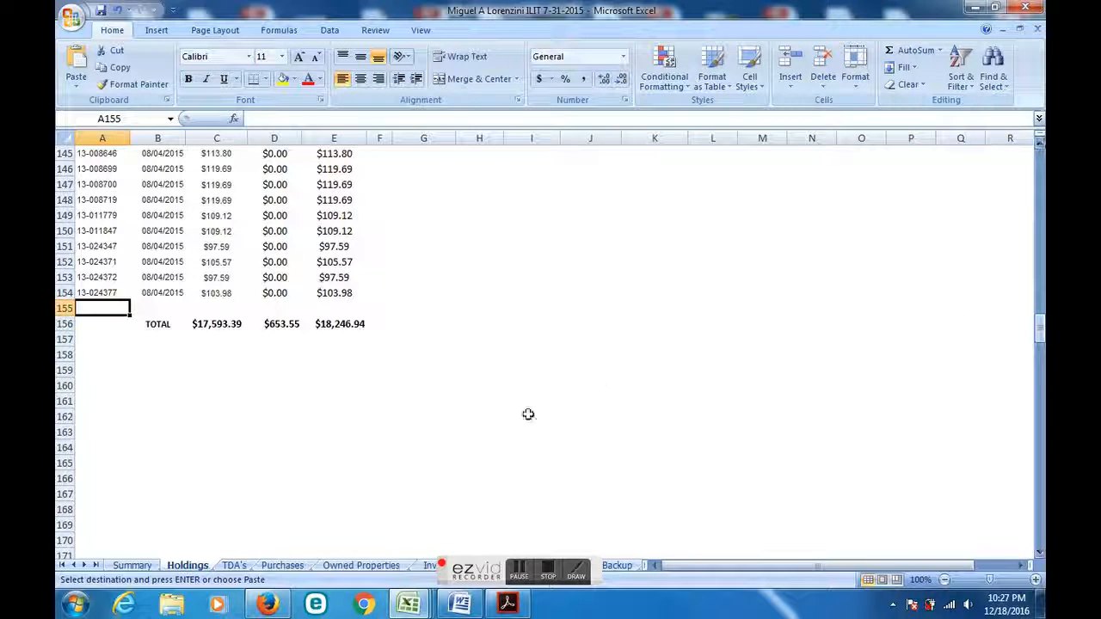
- Copy the TDA entries in A143 to C242 on the Purchases sheet and go to the end of the TDA's sheet
click(282, 565)
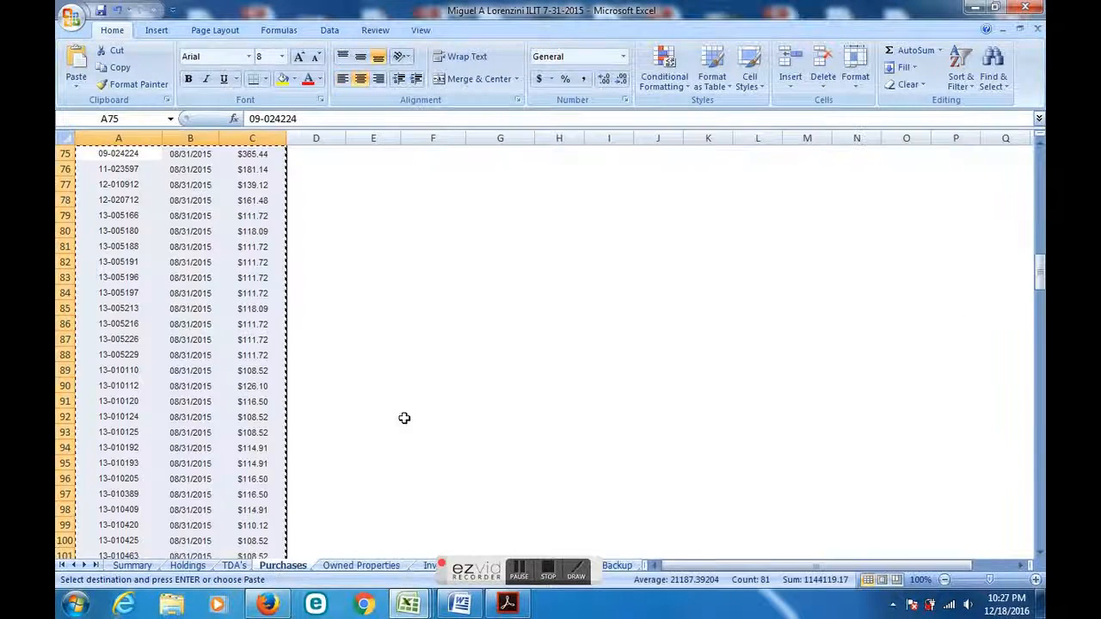
drag(1040, 273, 1041, 358)
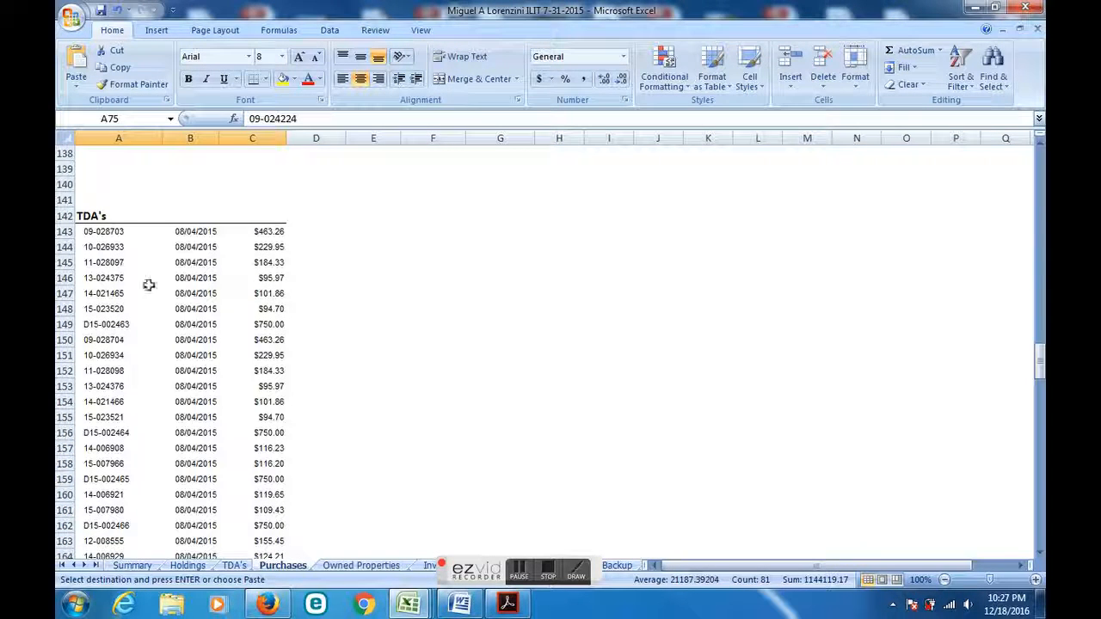
drag(103, 235, 273, 585)
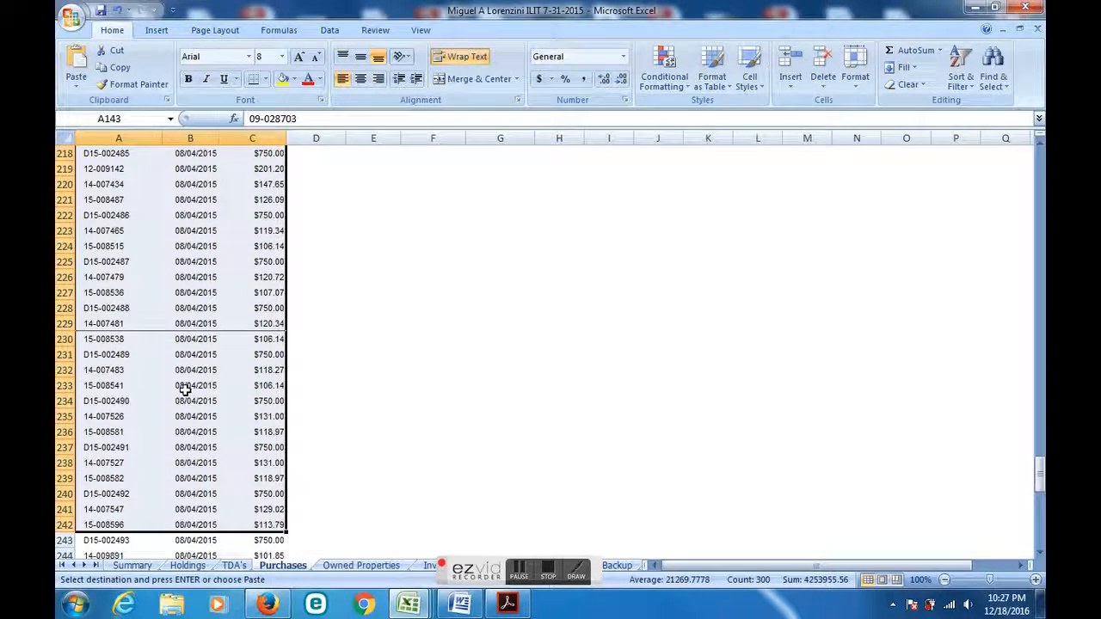
right_click(185, 390)
click(290, 172)
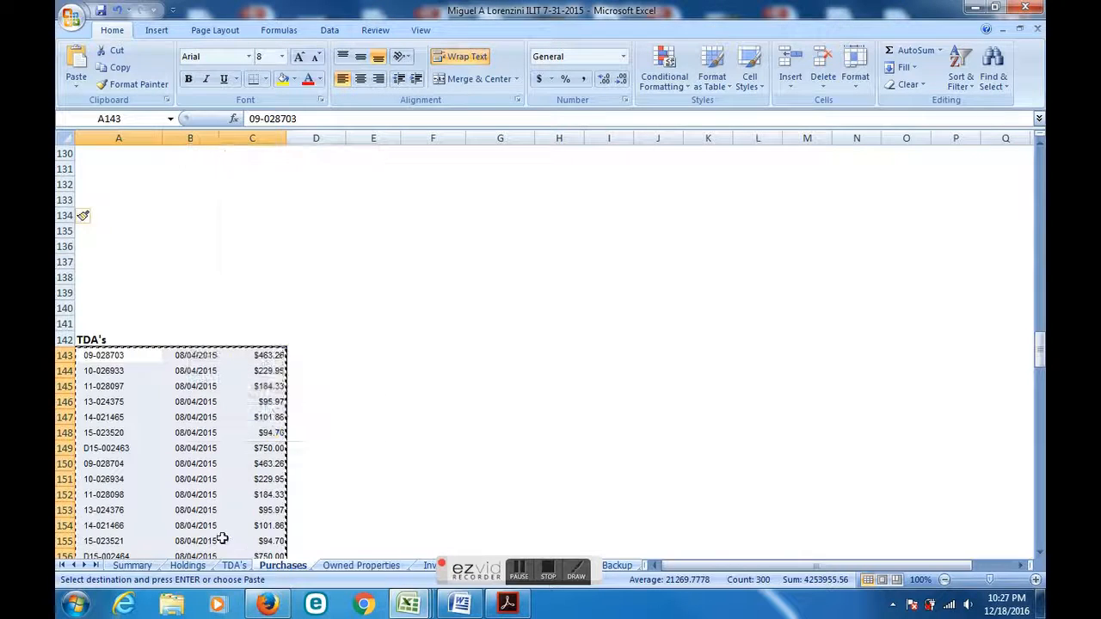
click(233, 566)
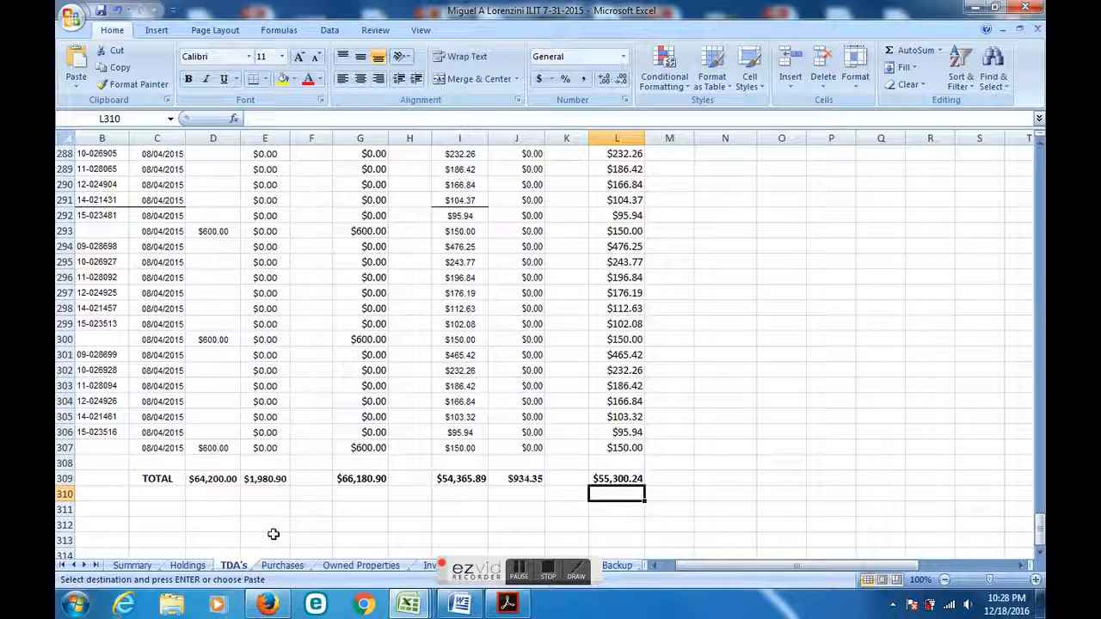
- Switch to the tax collector receipt PDF in Adobe Acrobat Reader to examine its Items Paid list
click(505, 605)
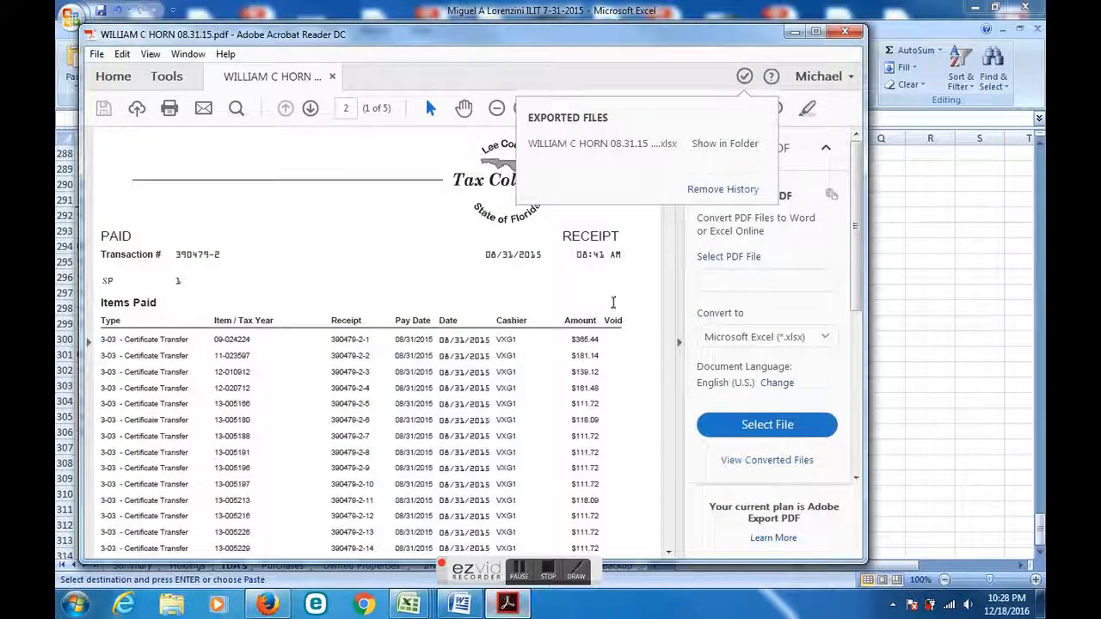